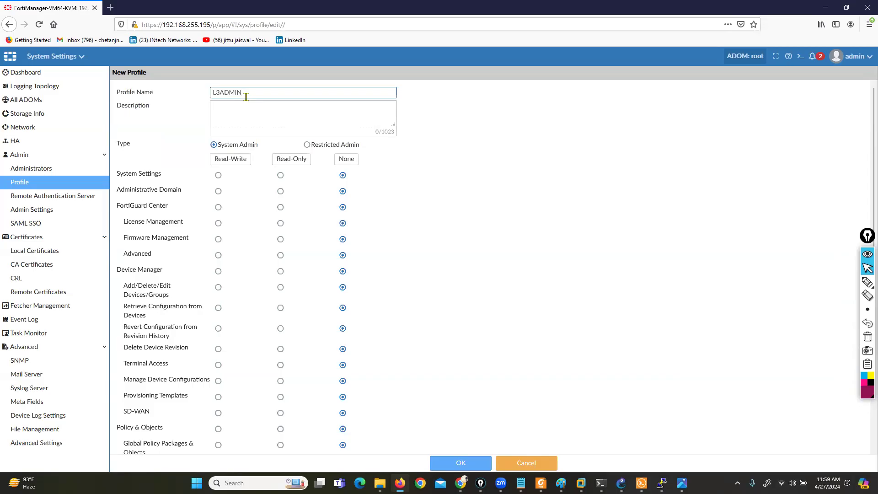
# - Mark the System Admin and Restricted Admin type options with the pen, and clear the markings
pyautogui.click(868, 282)
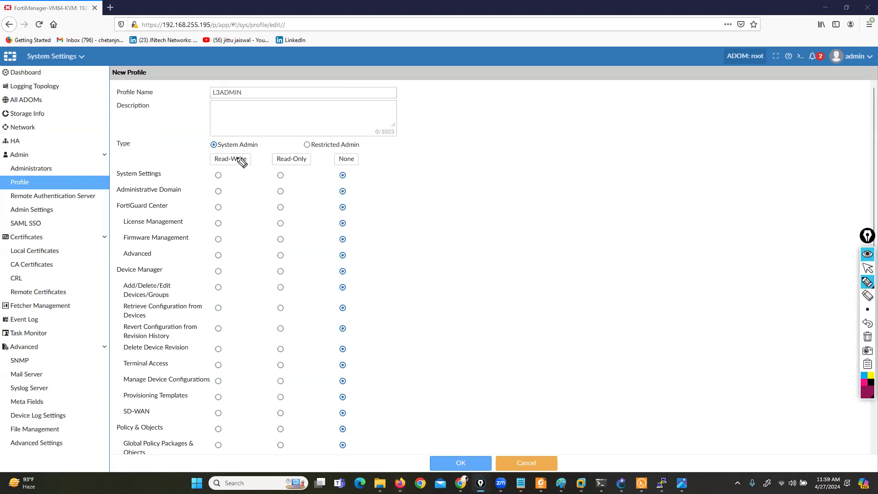
pyautogui.moveTo(207, 155)
pyautogui.mouseDown()
pyautogui.moveTo(270, 152)
pyautogui.moveTo(136, 137)
pyautogui.moveTo(101, 147)
pyautogui.moveTo(161, 157)
pyautogui.mouseUp()
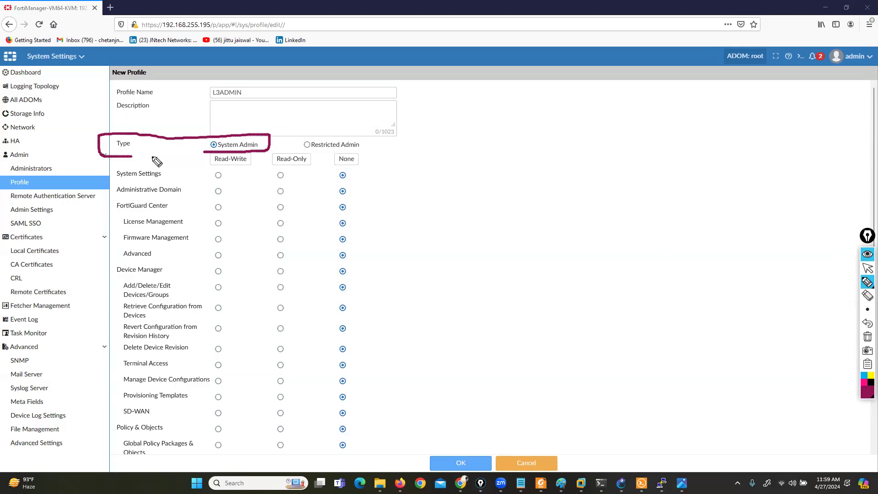
pyautogui.moveTo(351, 140); pyautogui.dragTo(363, 154)
pyautogui.moveTo(302, 136); pyautogui.dragTo(299, 152)
pyautogui.click(868, 337)
pyautogui.click(868, 268)
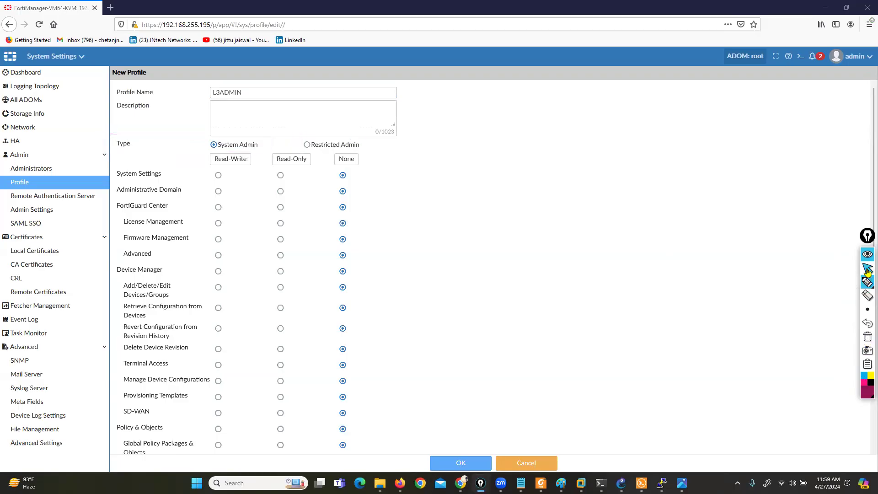
# - Try the Restricted Admin type, temporarily mark its permission options with the pen, and return to the System Admin type
pyautogui.click(310, 148)
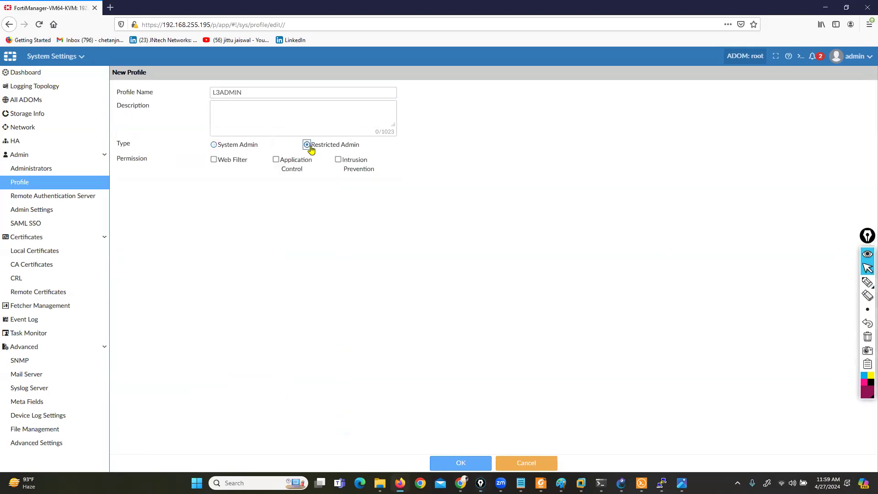
pyautogui.click(852, 281)
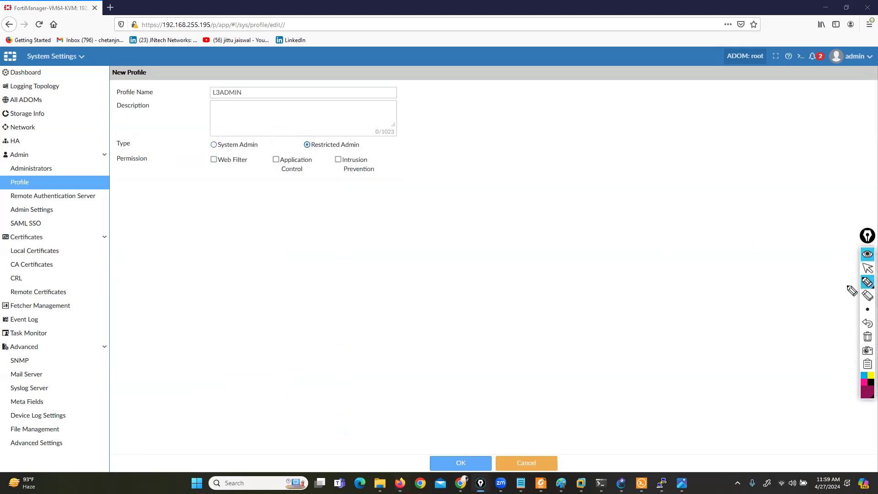
pyautogui.moveTo(205, 154); pyautogui.dragTo(205, 182)
pyautogui.moveTo(355, 152)
pyautogui.mouseDown()
pyautogui.moveTo(383, 158)
pyautogui.moveTo(384, 173)
pyautogui.mouseUp()
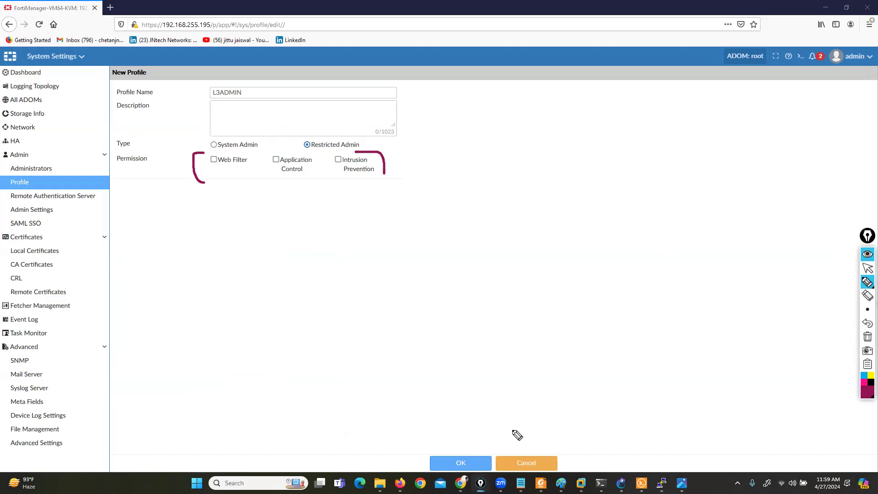
pyautogui.click(867, 336)
pyautogui.click(867, 269)
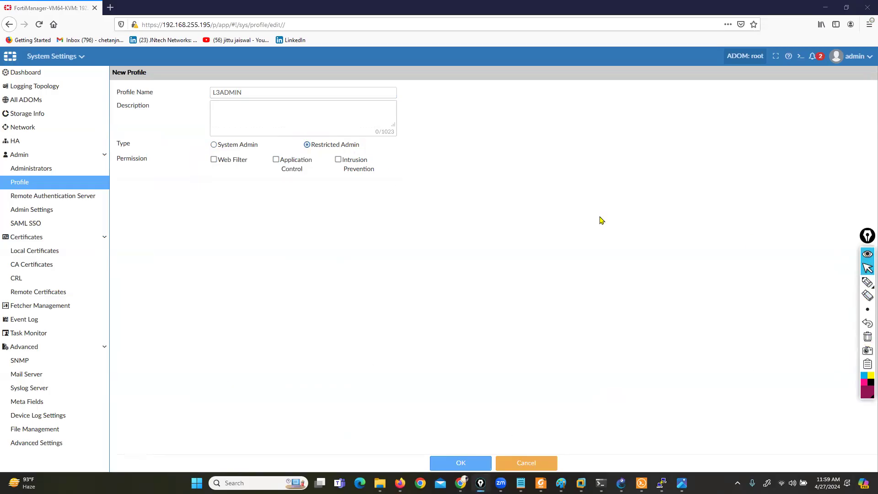
pyautogui.click(213, 146)
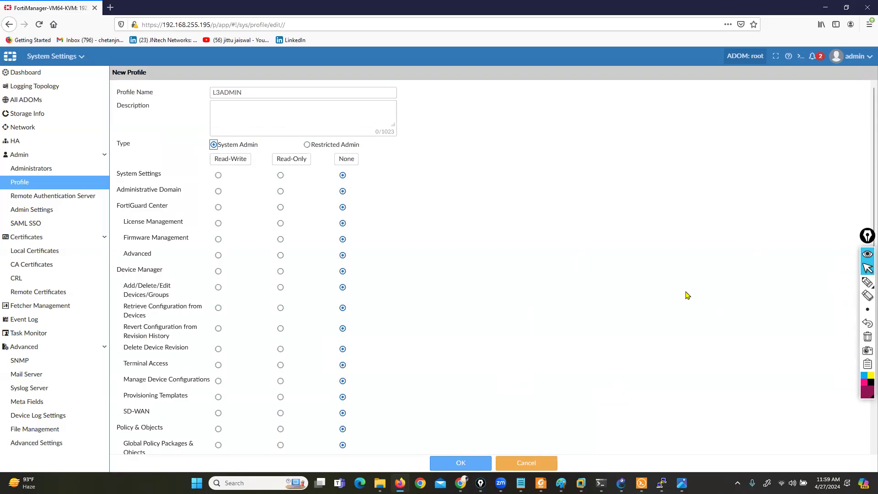
# - Circle the list of permission categories with the pen and clear the circle
pyautogui.click(867, 282)
pyautogui.moveTo(169, 164)
pyautogui.mouseDown()
pyautogui.moveTo(108, 170)
pyautogui.moveTo(99, 427)
pyautogui.moveTo(115, 470)
pyautogui.moveTo(209, 419)
pyautogui.moveTo(208, 270)
pyautogui.moveTo(163, 154)
pyautogui.mouseUp()
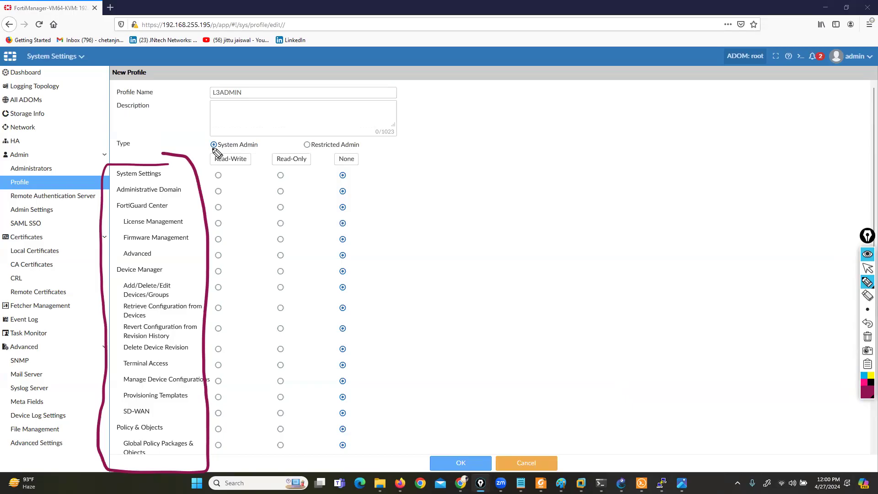
pyautogui.click(868, 337)
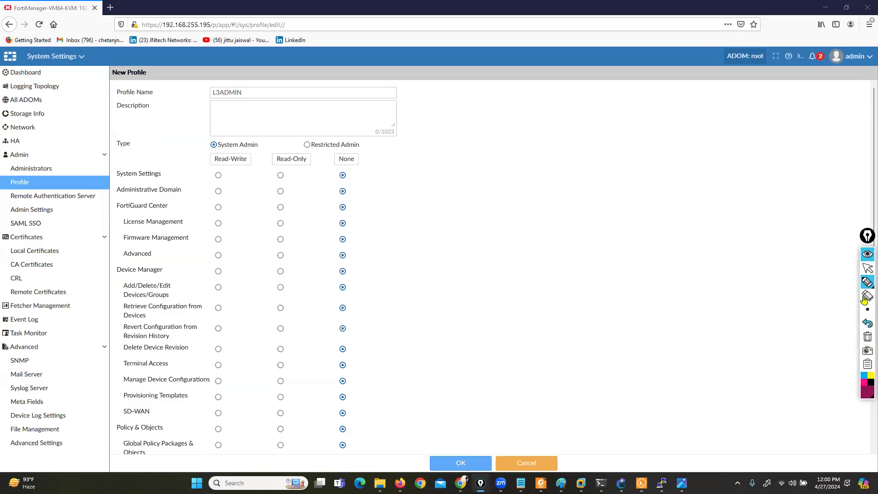
# - Mark individual permission categories and the Read-Write, Read-Only and None levels with the pen, and clear all markings
pyautogui.moveTo(867, 283)
pyautogui.click(836, 283)
pyautogui.moveTo(181, 128)
pyautogui.mouseDown()
pyautogui.moveTo(205, 160)
pyautogui.moveTo(252, 165)
pyautogui.mouseUp()
pyautogui.moveTo(108, 190)
pyautogui.mouseDown()
pyautogui.moveTo(119, 185)
pyautogui.moveTo(113, 202)
pyautogui.mouseUp()
pyautogui.moveTo(100, 231)
pyautogui.mouseDown()
pyautogui.moveTo(109, 224)
pyautogui.moveTo(113, 239)
pyautogui.mouseUp()
pyautogui.moveTo(107, 272); pyautogui.dragTo(118, 263)
pyautogui.moveTo(107, 305); pyautogui.dragTo(119, 298)
pyautogui.moveTo(107, 328); pyautogui.dragTo(118, 319)
pyautogui.moveTo(117, 353)
pyautogui.mouseDown()
pyautogui.moveTo(110, 366)
pyautogui.moveTo(118, 376)
pyautogui.mouseUp()
pyautogui.moveTo(109, 440); pyautogui.dragTo(120, 435)
pyautogui.moveTo(96, 464); pyautogui.dragTo(118, 458)
pyautogui.moveTo(216, 172); pyautogui.dragTo(300, 165)
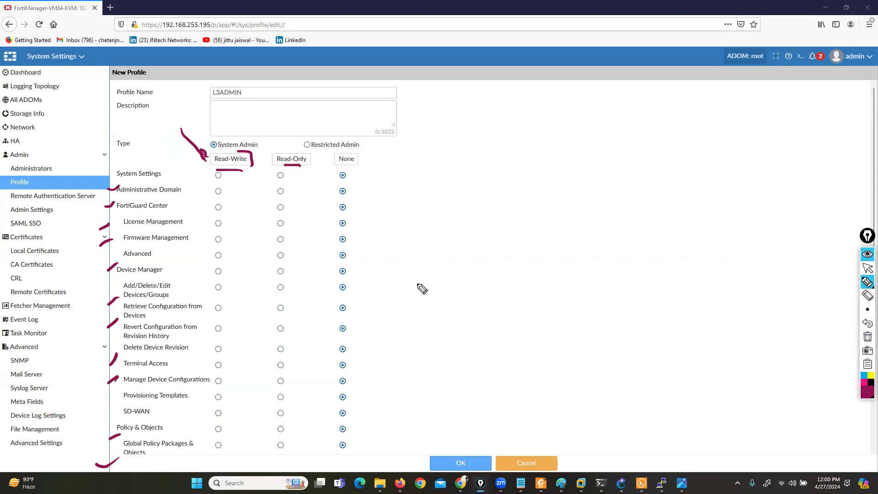
pyautogui.moveTo(353, 163); pyautogui.dragTo(360, 161)
pyautogui.click(867, 338)
pyautogui.click(867, 265)
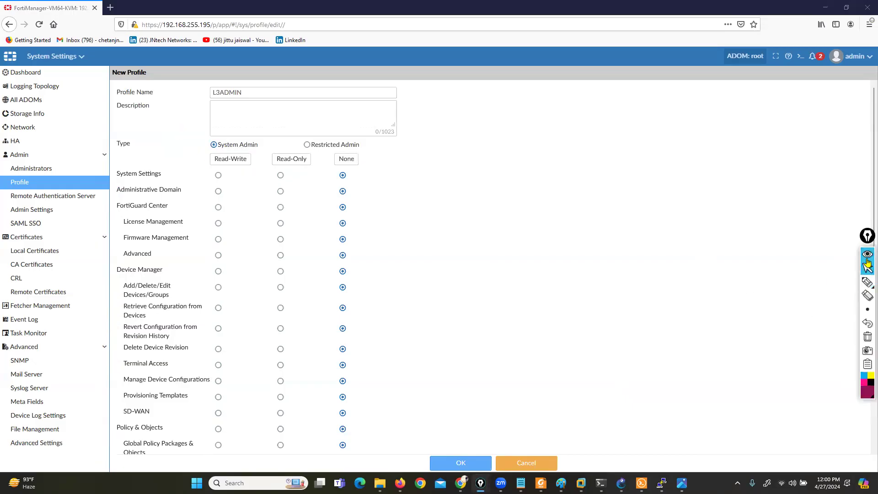
# - Grant the L3ADMIN profile Read-Write access to all permission categories and save the profile
pyautogui.click(224, 157)
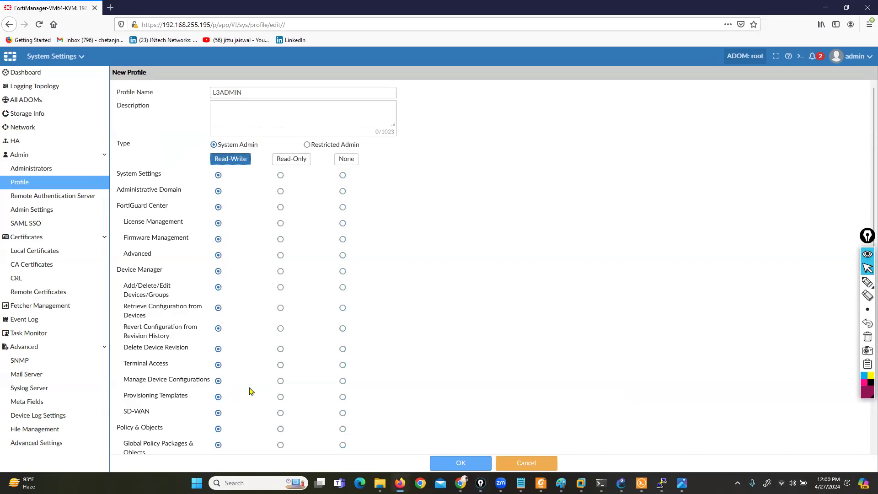
pyautogui.scroll(-5, 282, 379)
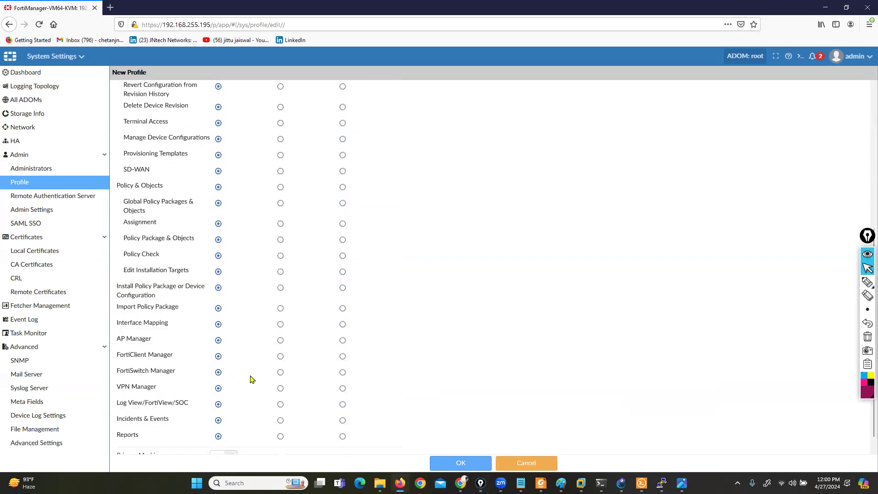
pyautogui.scroll(5, 236, 378)
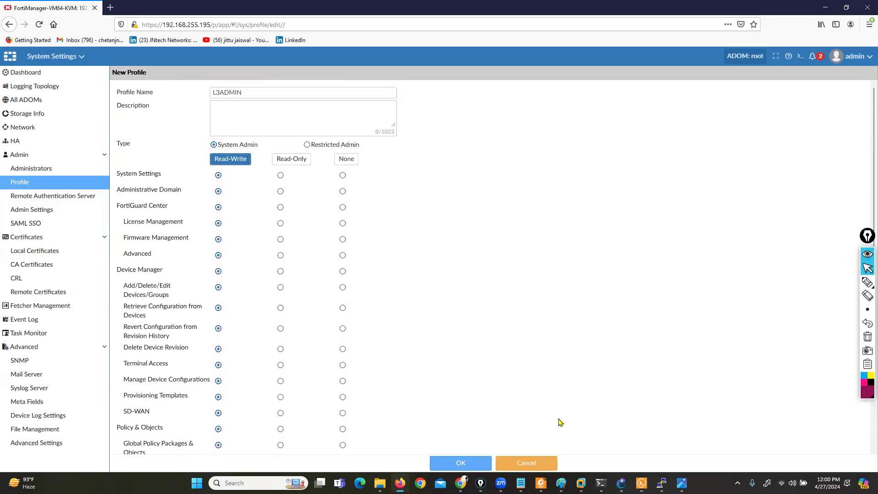
pyautogui.click(447, 471)
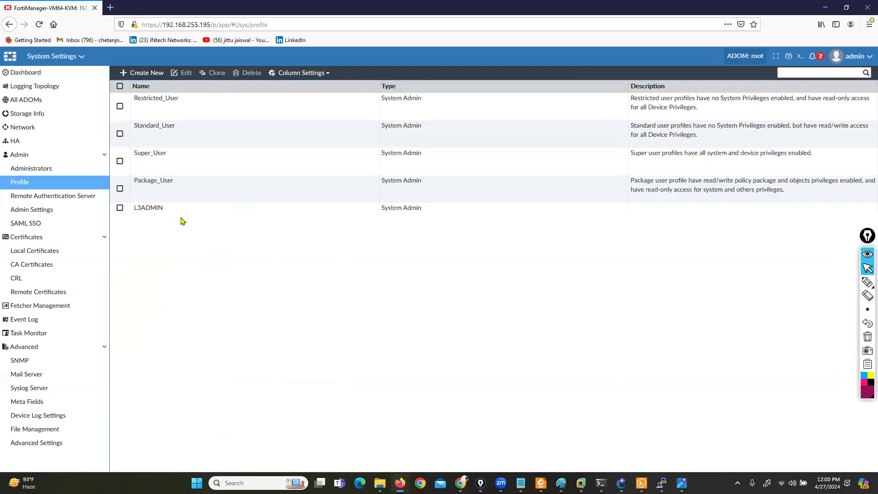
pyautogui.click(209, 209)
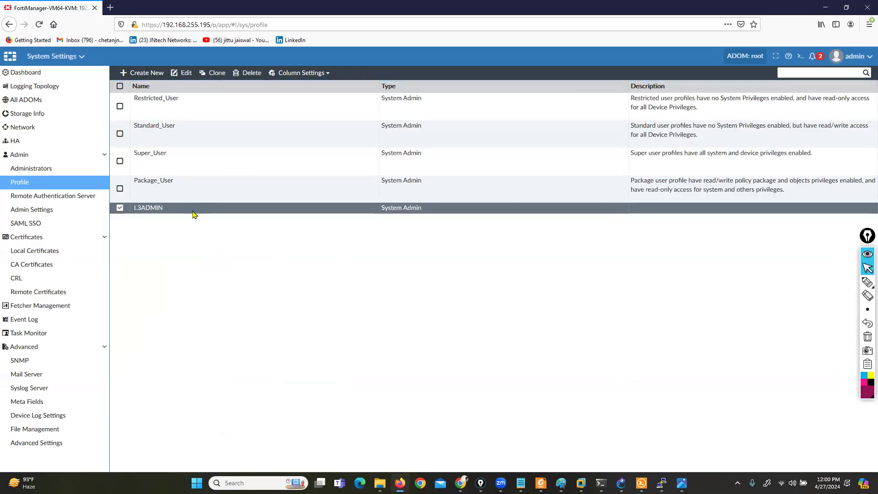
pyautogui.click(120, 208)
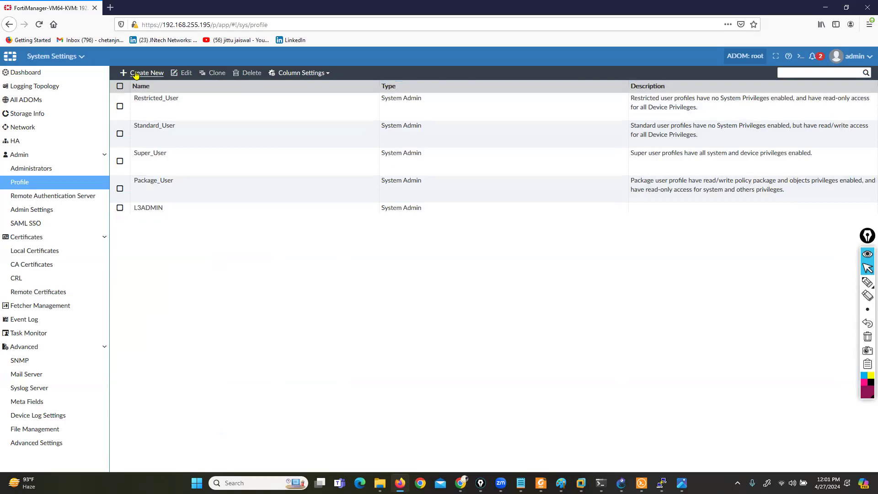
# - Create a System Admin profile named L1ADMIN with Read-Only access to all permission categories
pyautogui.click(132, 73)
pyautogui.click(258, 90)
pyautogui.write('L1ADMIN')
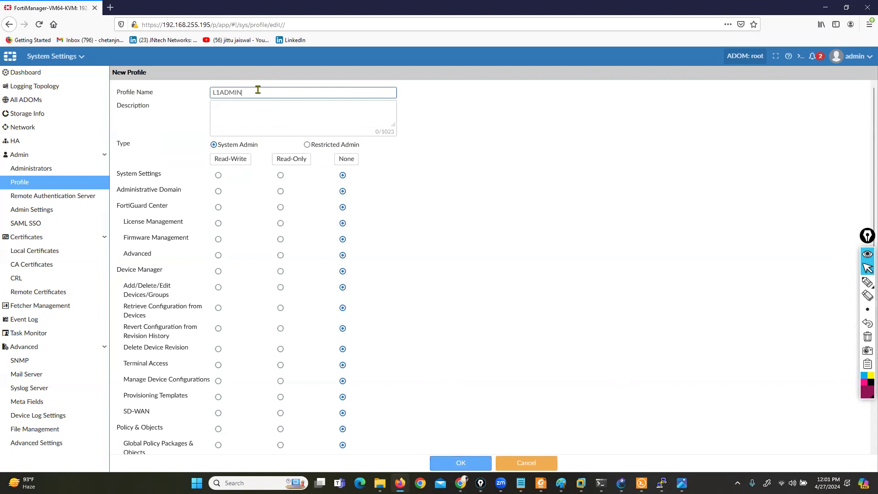
pyautogui.click(276, 157)
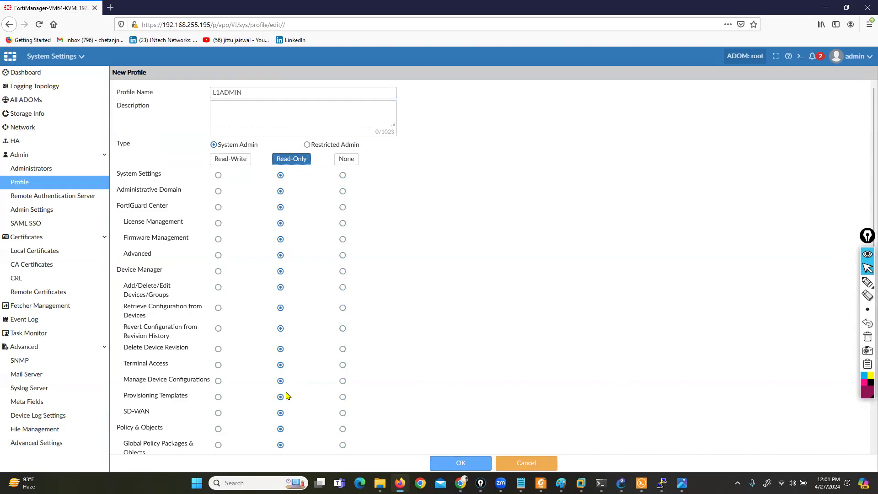
pyautogui.click(460, 462)
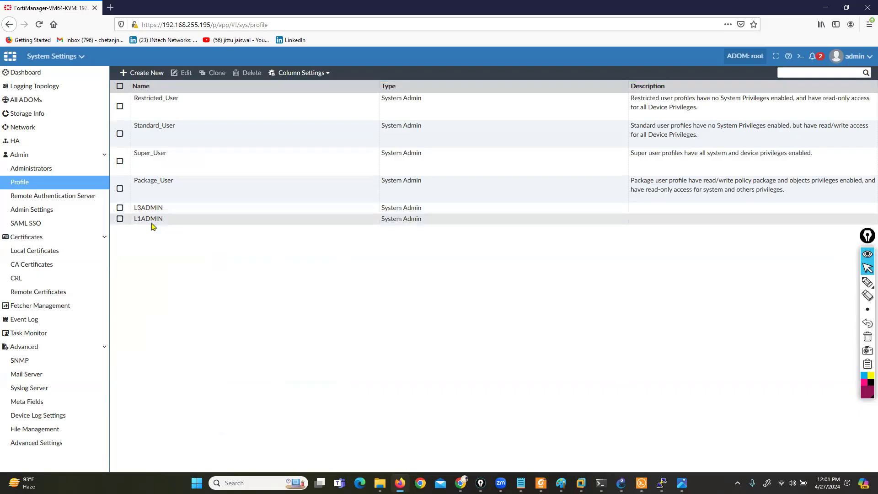
# - Mark the profile list with the pen and clear the marking
pyautogui.moveTo(868, 282)
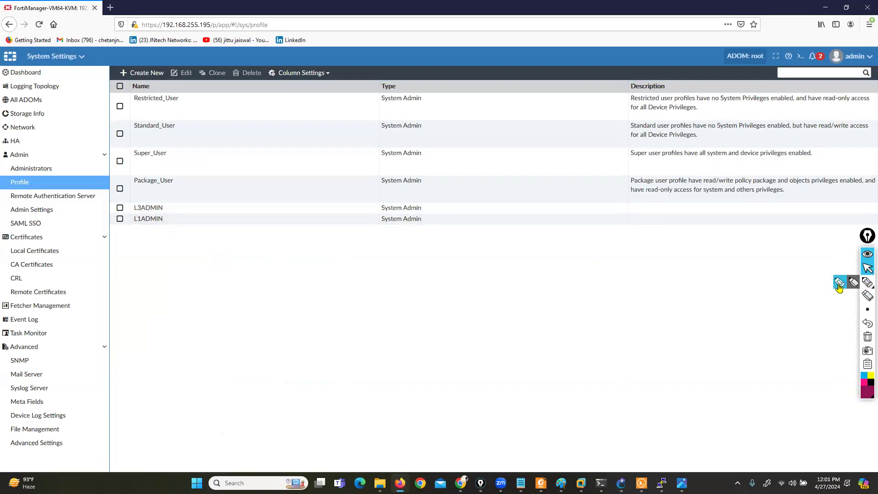
pyautogui.click(839, 284)
pyautogui.moveTo(207, 87)
pyautogui.mouseDown()
pyautogui.moveTo(198, 121)
pyautogui.moveTo(95, 211)
pyautogui.moveTo(91, 80)
pyautogui.moveTo(235, 85)
pyautogui.mouseUp()
pyautogui.click(866, 336)
pyautogui.click(868, 269)
# - Start a new administrator account in the Administrators section with the user name admin1
pyautogui.click(30, 169)
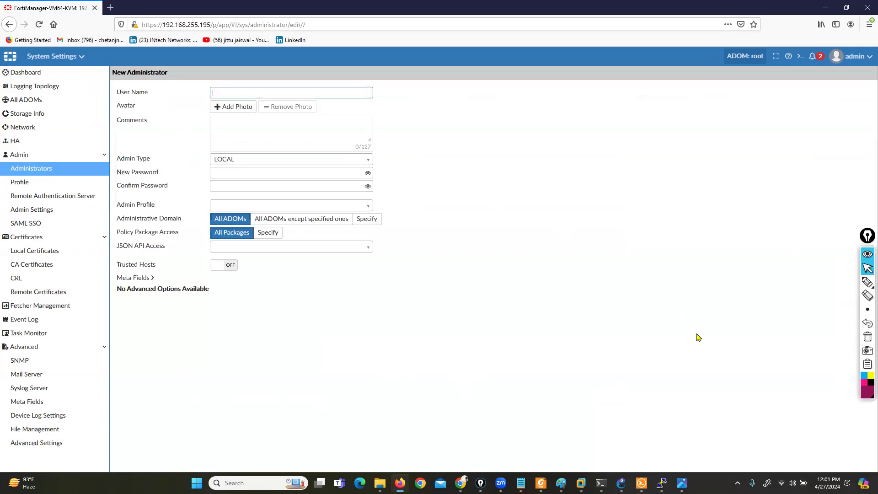
pyautogui.click(516, 463)
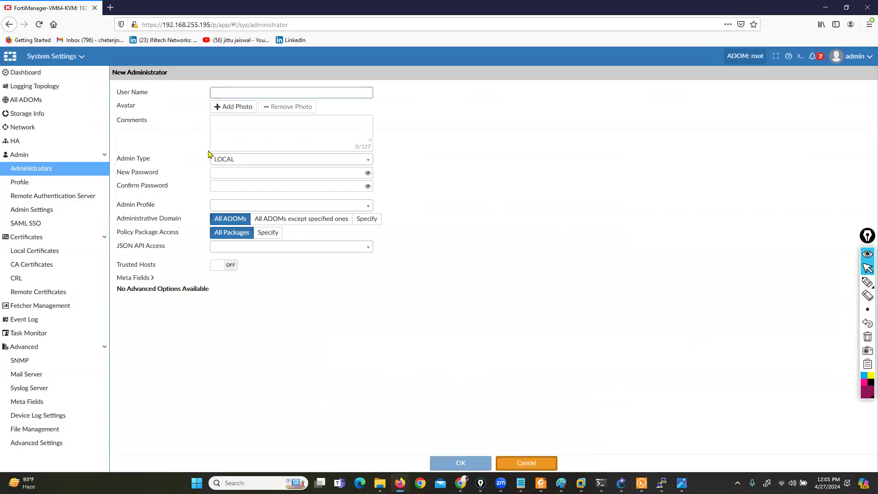
pyautogui.click(141, 73)
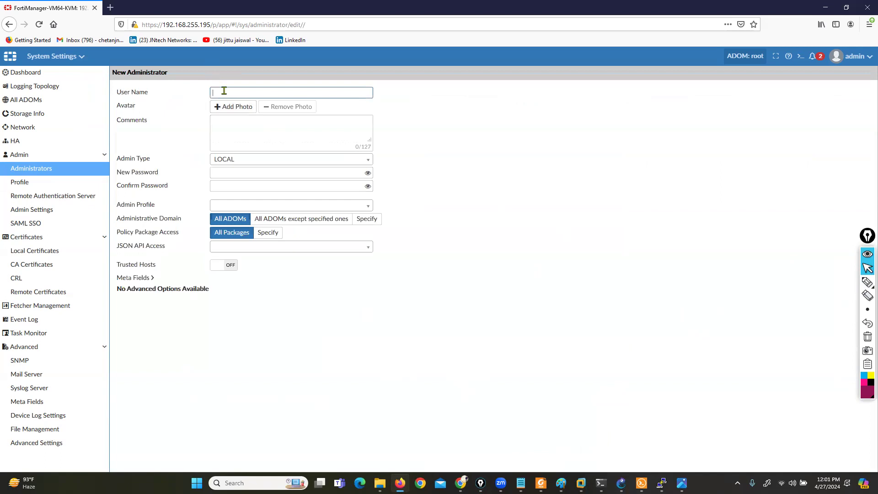
pyautogui.write('admin1')
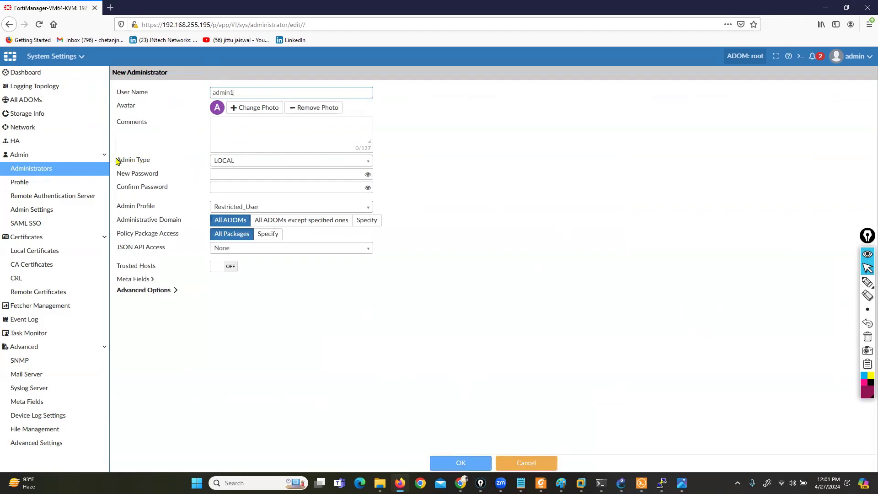
# - Temporarily mark LOCAL, RADIUS, LDAP and TACACS+ among the admin types with the pen, and choose LOCAL
pyautogui.moveTo(118, 161); pyautogui.dragTo(213, 170)
pyautogui.click(265, 164)
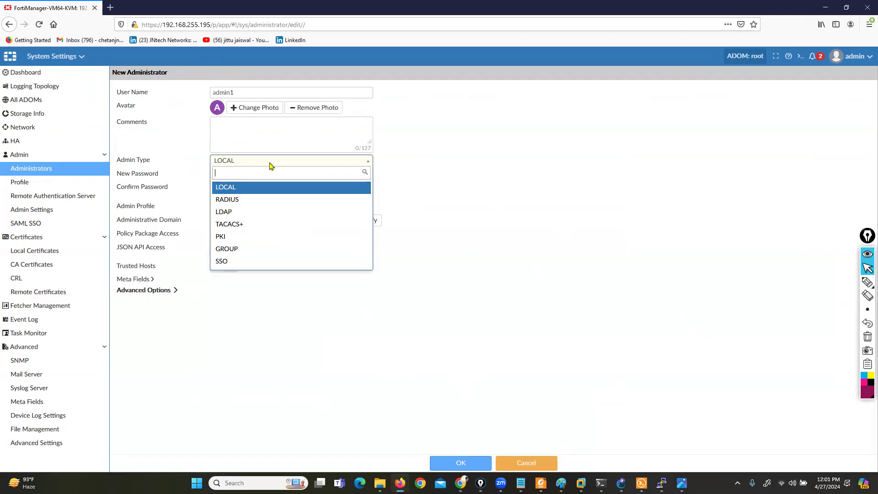
pyautogui.click(868, 282)
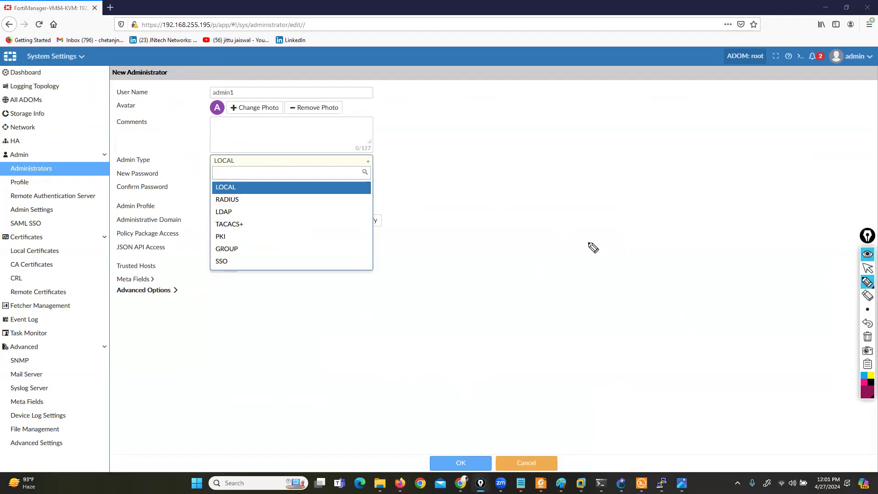
pyautogui.moveTo(247, 187)
pyautogui.mouseDown()
pyautogui.moveTo(209, 178)
pyautogui.moveTo(204, 194)
pyautogui.mouseUp()
pyautogui.moveTo(245, 201)
pyautogui.mouseDown()
pyautogui.moveTo(257, 201)
pyautogui.moveTo(267, 226)
pyautogui.mouseUp()
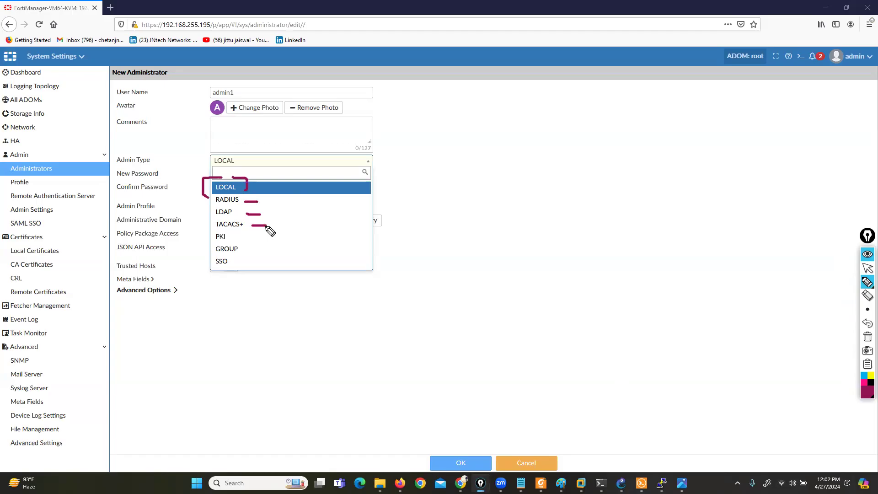
pyautogui.click(868, 337)
pyautogui.click(868, 272)
pyautogui.click(223, 188)
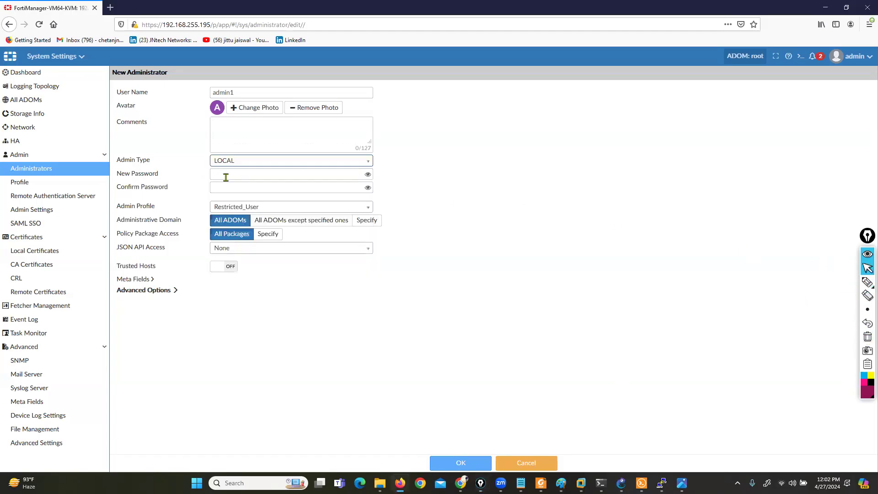
# - Enter and confirm the new administrator's password
pyautogui.click(226, 177)
pyautogui.write('a')
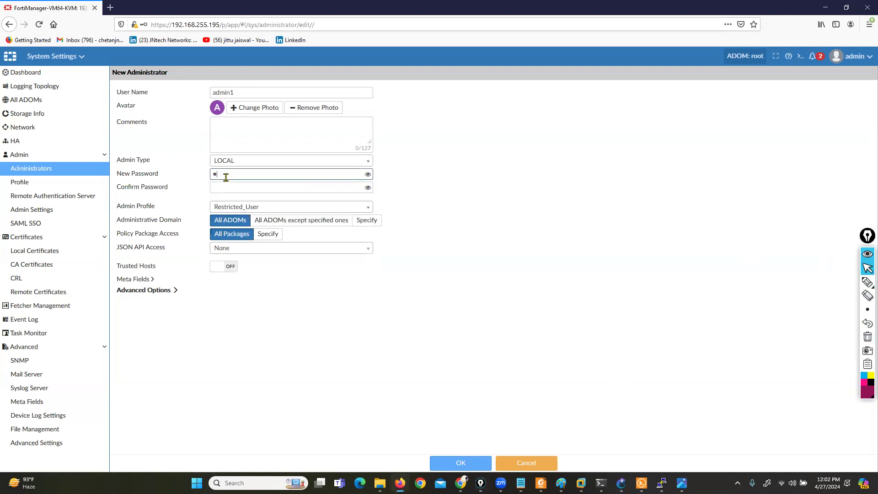
pyautogui.press('Tab')
pyautogui.write('ad')
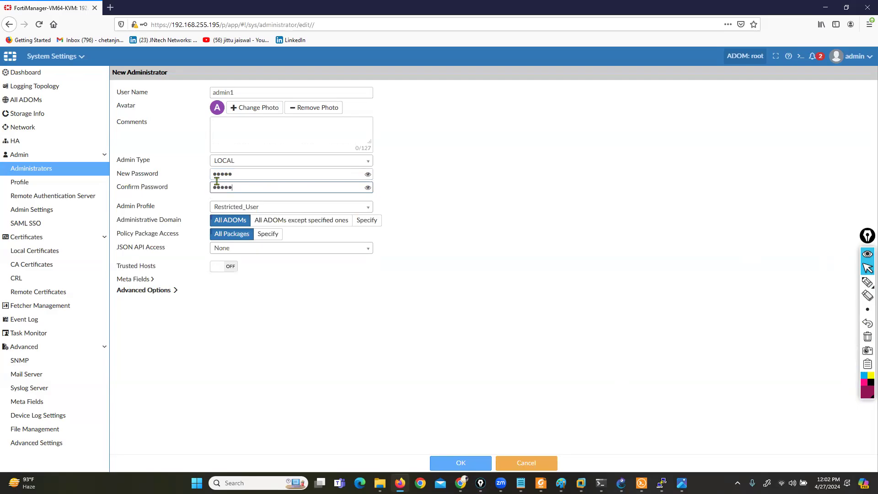
# - Temporarily mark the available admin profiles with the pen, and assign L3ADMIN to the new administrator
pyautogui.moveTo(116, 210); pyautogui.dragTo(161, 213)
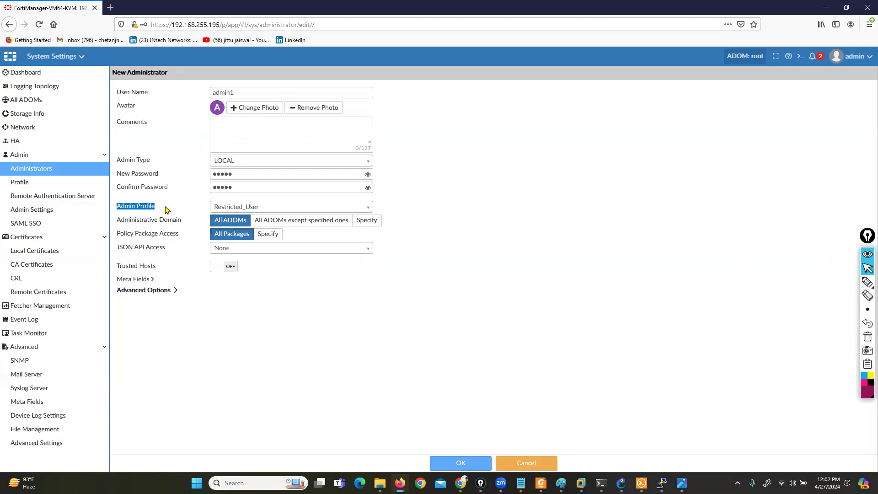
pyautogui.click(351, 209)
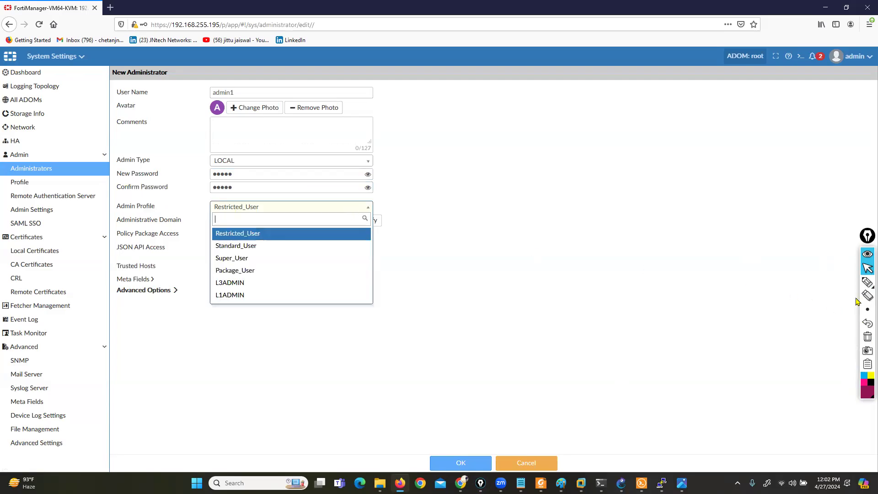
pyautogui.click(868, 282)
pyautogui.moveTo(252, 284); pyautogui.dragTo(251, 303)
pyautogui.moveTo(269, 231); pyautogui.dragTo(262, 276)
pyautogui.click(866, 338)
pyautogui.click(867, 269)
pyautogui.click(246, 283)
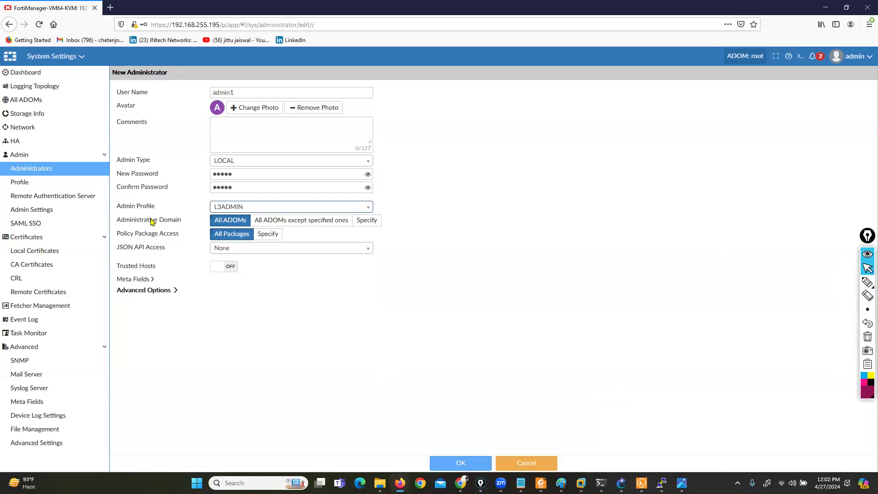
# - Keep the administrative domain at All ADOMs and save the new administrator admin1, accepting the short password
pyautogui.moveTo(118, 206); pyautogui.dragTo(149, 207)
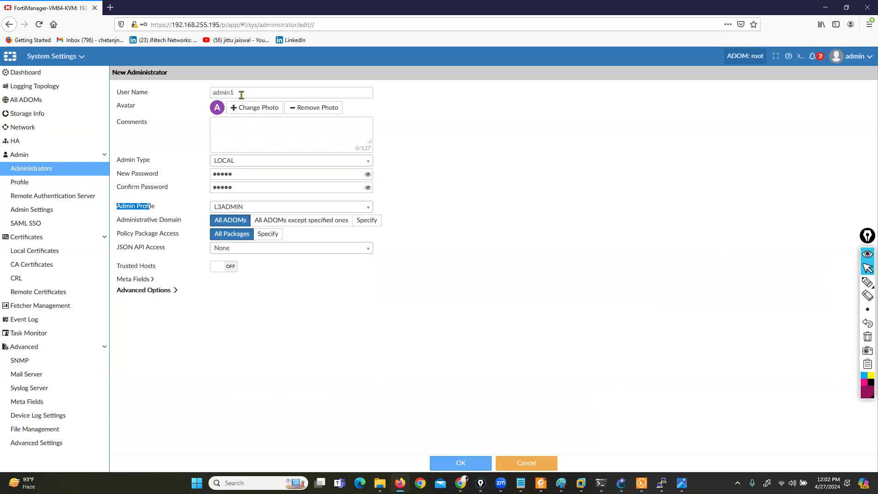
pyautogui.moveTo(117, 220); pyautogui.dragTo(174, 222)
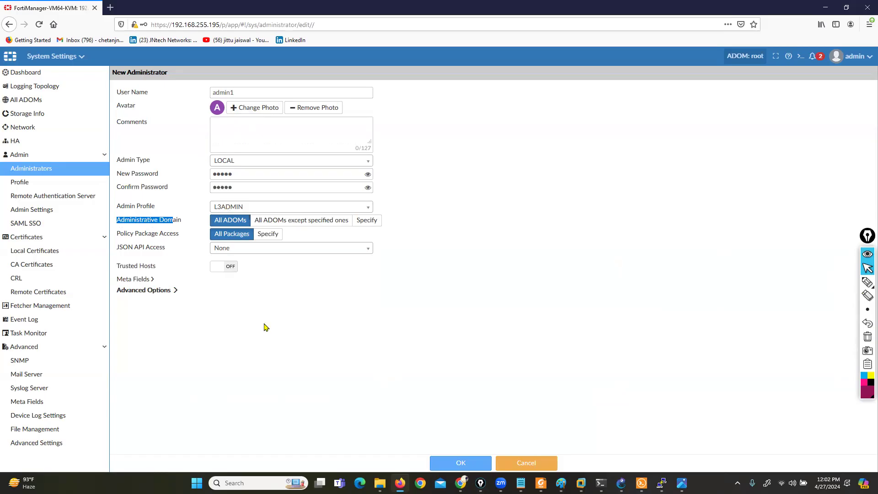
pyautogui.click(370, 223)
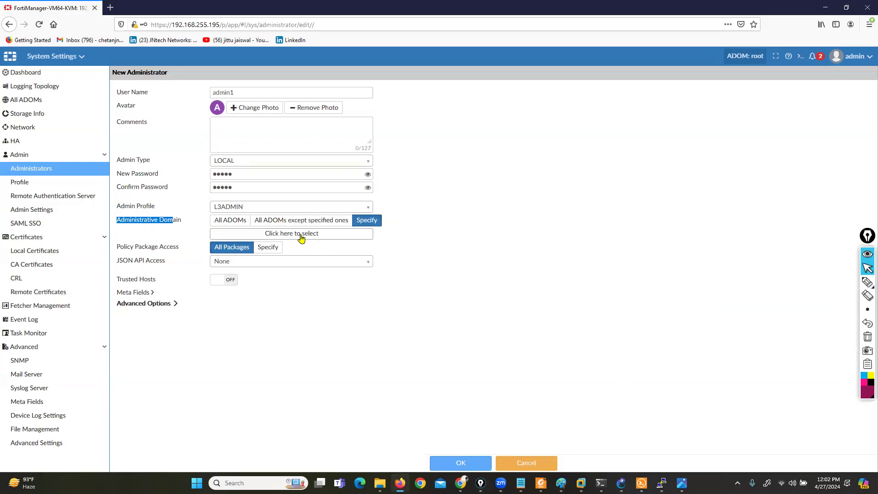
pyautogui.click(223, 223)
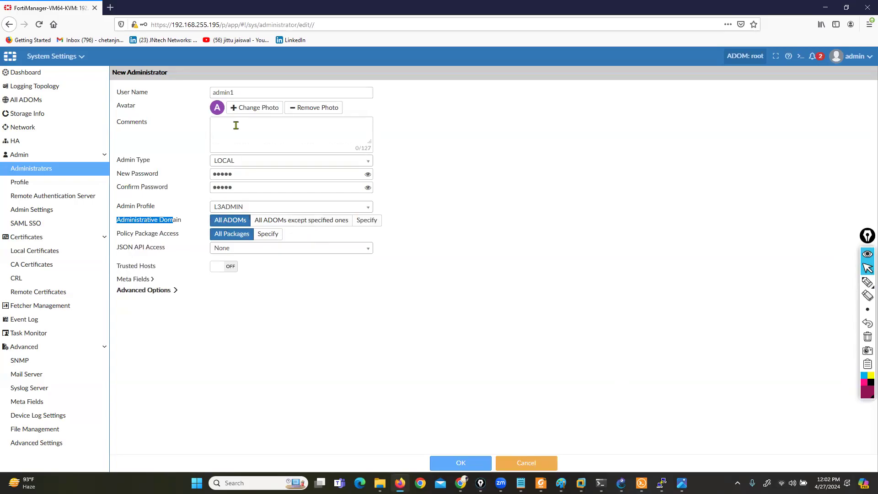
pyautogui.doubleClick(242, 92)
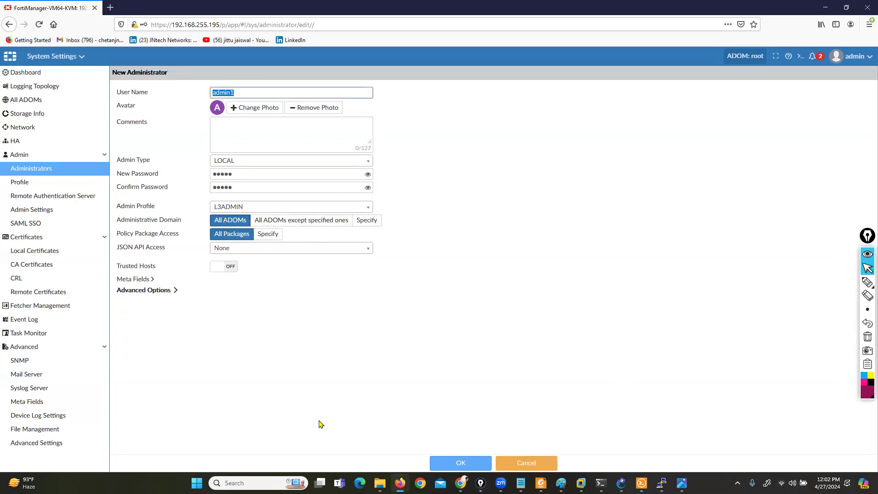
pyautogui.click(474, 461)
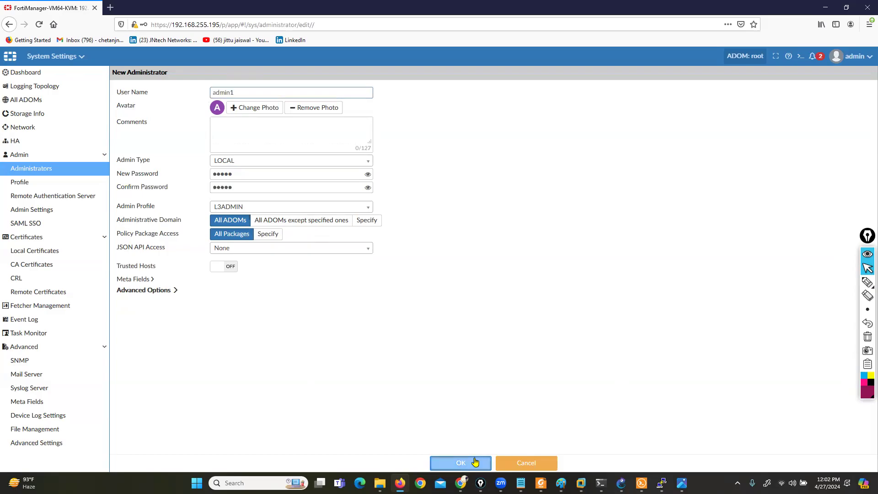
pyautogui.click(473, 296)
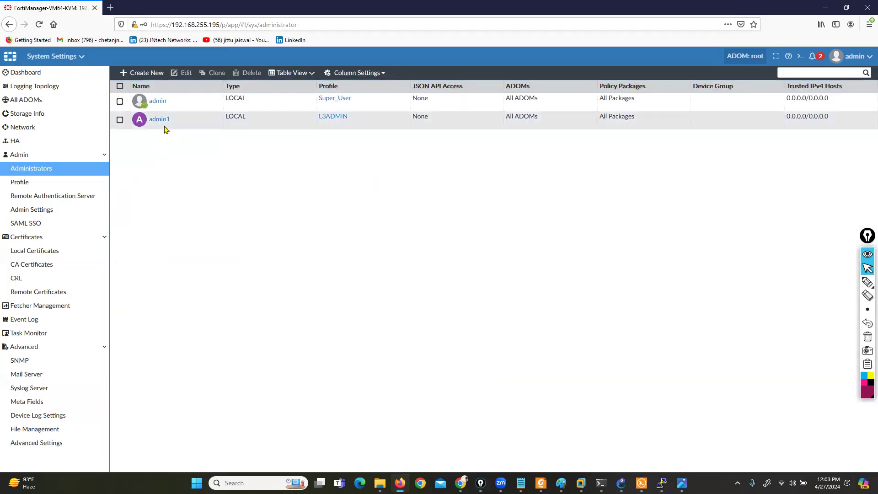
# - Start a new local administrator with the user name admin2, and enter and confirm its password
pyautogui.click(140, 74)
pyautogui.click(279, 93)
pyautogui.write('adm')
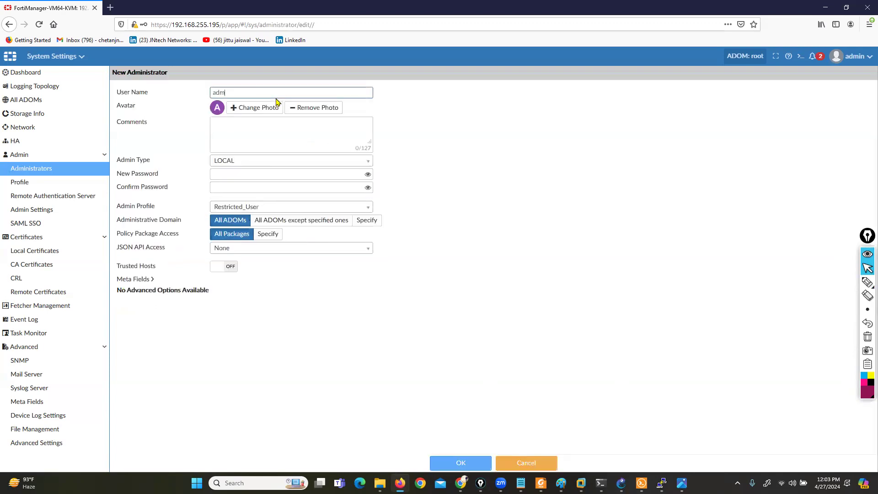
pyautogui.press('Tab')
pyautogui.press('Tab')
pyautogui.press('Tab')
pyautogui.press('Tab')
pyautogui.press('Tab')
pyautogui.write('••')
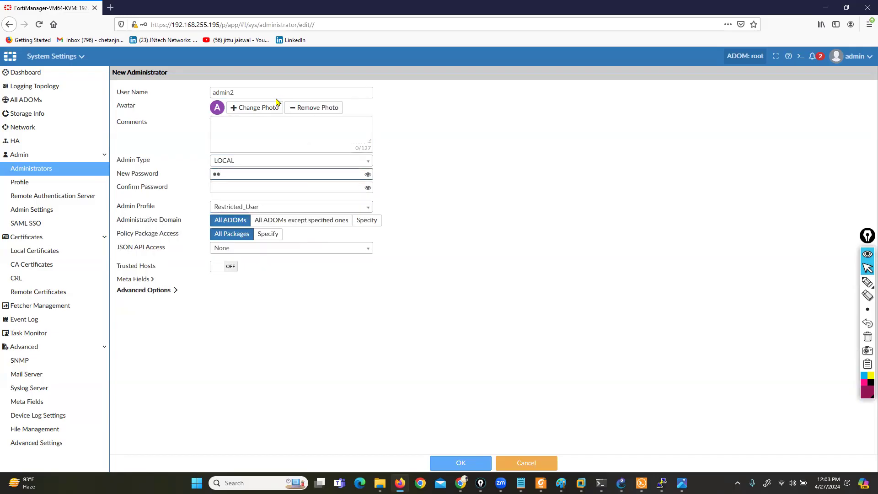
pyautogui.write('••')
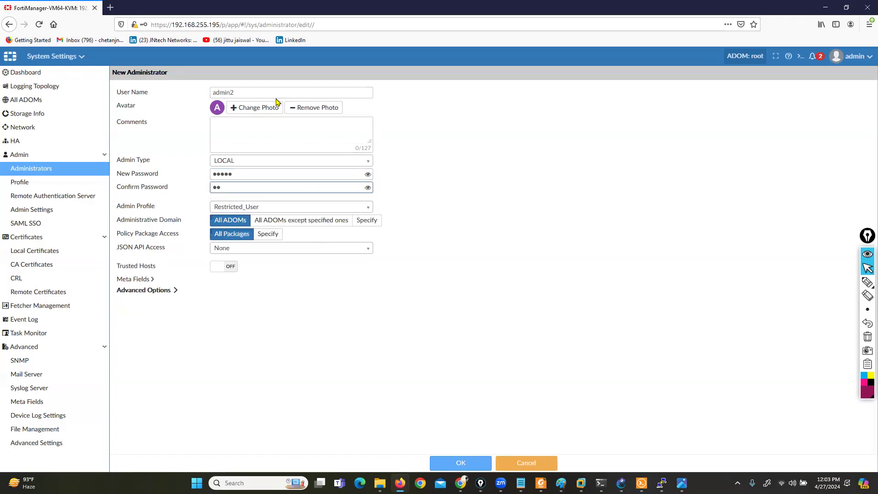
# - Assign the L1ADMIN profile to admin2 and save the account, accepting the short password
pyautogui.click(293, 209)
pyautogui.click(228, 295)
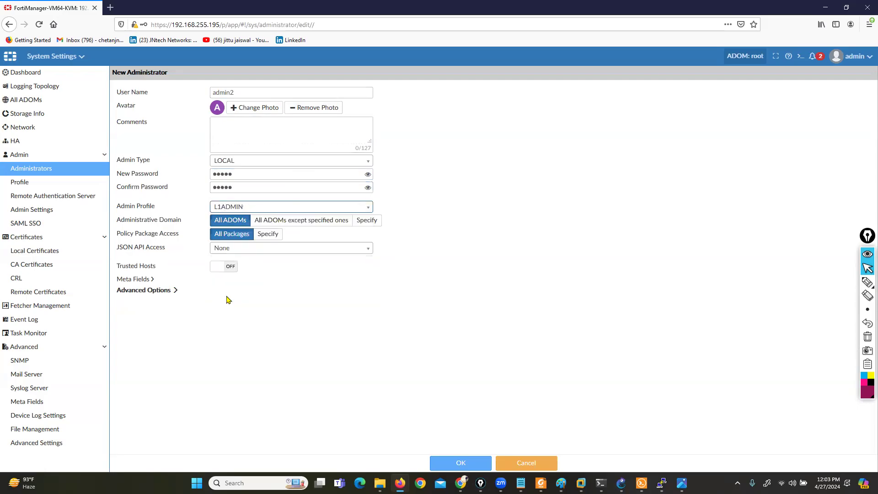
pyautogui.click(449, 463)
pyautogui.click(475, 297)
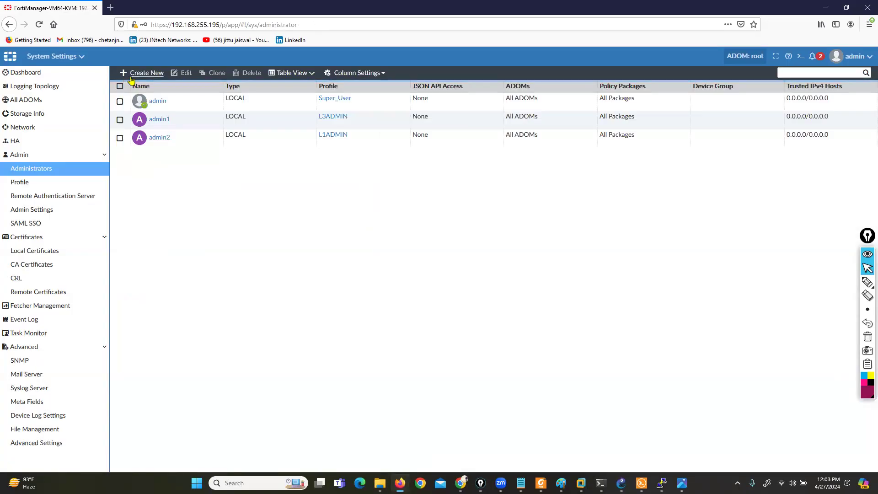
# - Start another local administrator with the user name admin5, and enter and confirm its password
pyautogui.click(126, 74)
pyautogui.write('adm')
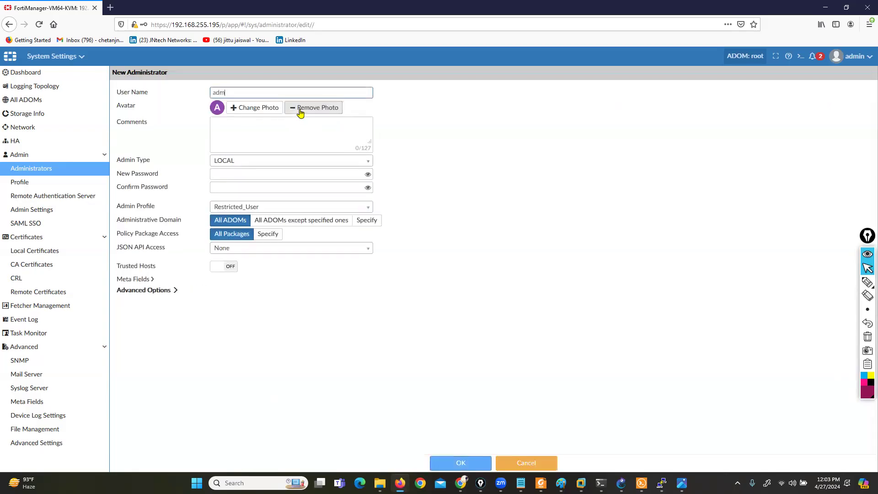
pyautogui.write('in5')
pyautogui.press('Tab')
pyautogui.press('Tab')
pyautogui.press('Tab')
pyautogui.press('Tab')
pyautogui.press('Tab')
pyautogui.press('Tab')
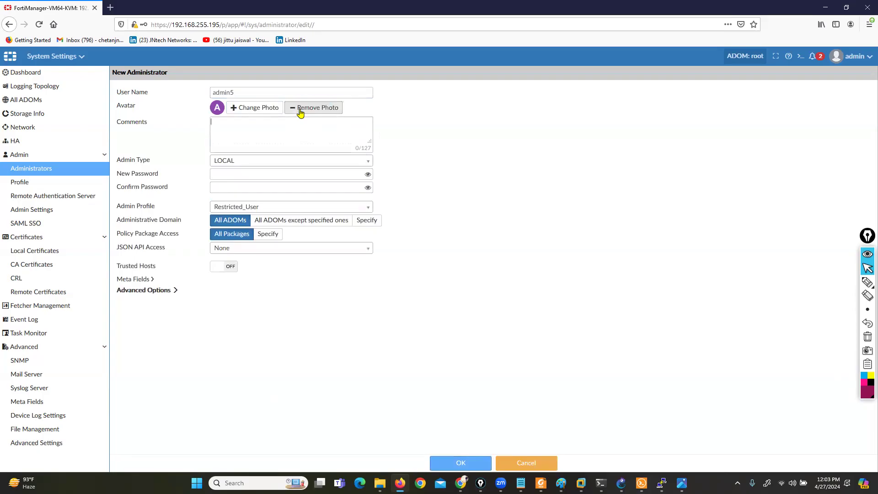
pyautogui.hotkey('shift', 'Tab')
pyautogui.write('1234')
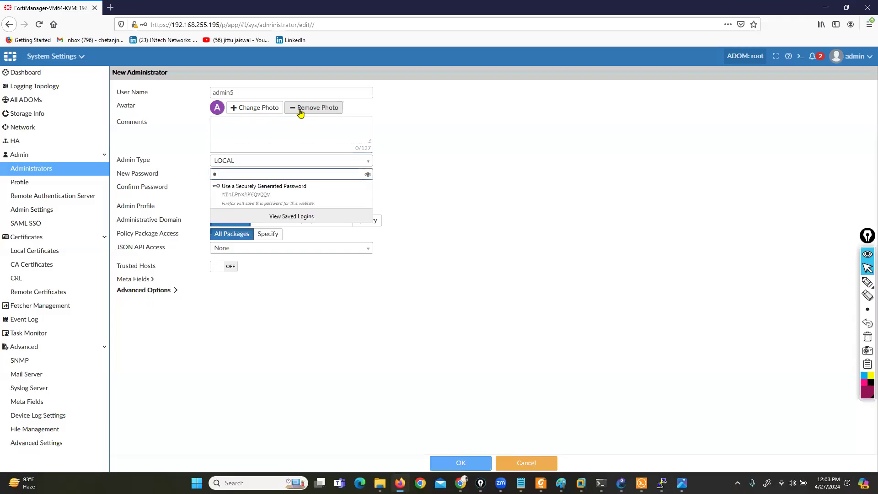
pyautogui.write('12')
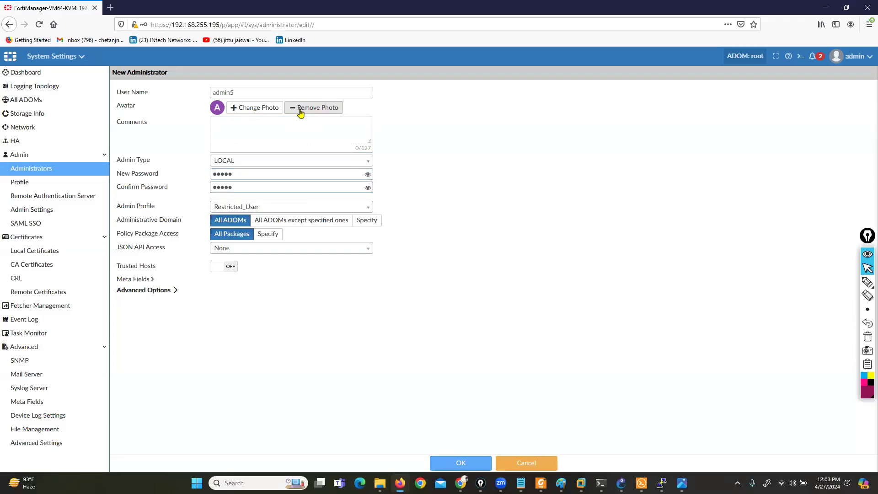
# - Assign the Standard_User profile to admin5 and save the account, accepting the short password
pyautogui.click(263, 208)
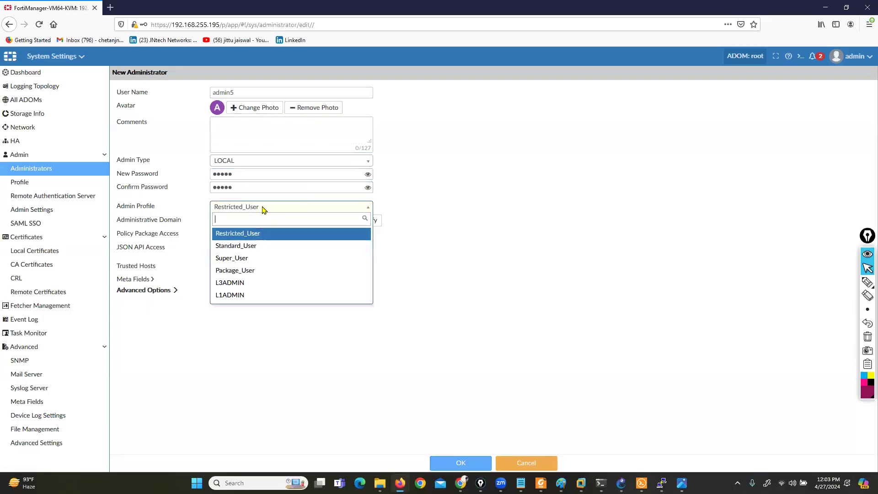
pyautogui.click(248, 247)
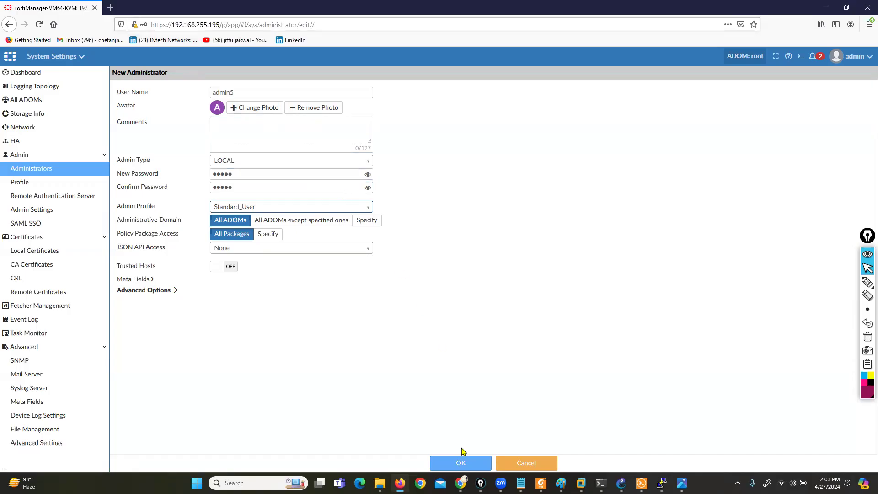
pyautogui.click(465, 464)
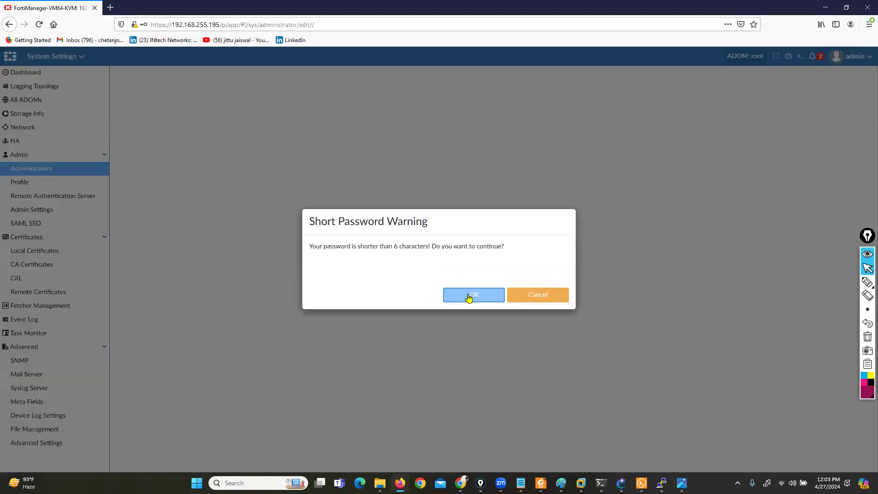
pyautogui.click(469, 296)
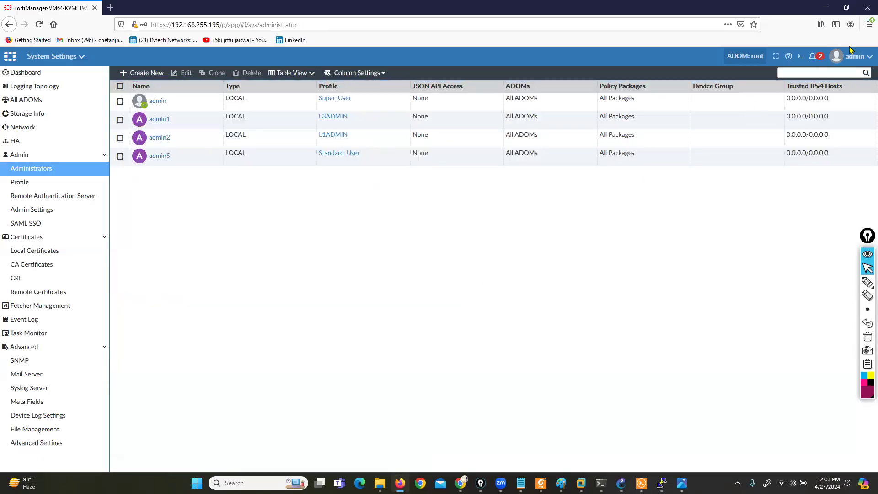
# - Log out of the current admin session
pyautogui.click(857, 58)
pyautogui.click(799, 176)
pyautogui.click(858, 62)
pyautogui.click(821, 173)
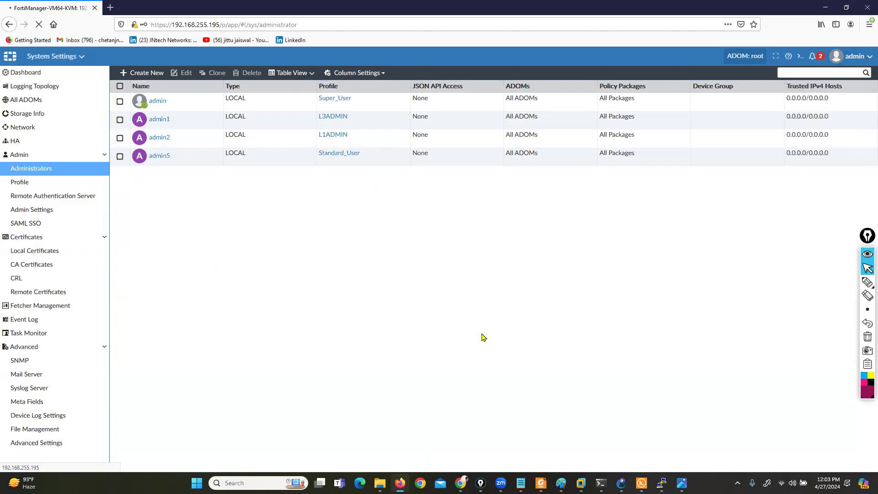
# - Log in as admin1 with the account password and enter the root ADOM
pyautogui.write('admin')
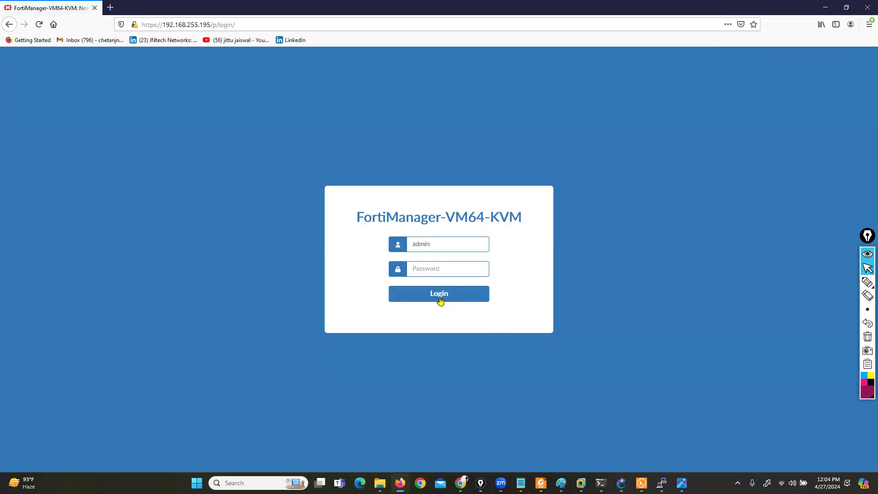
pyautogui.write('•••••')
pyautogui.click(440, 299)
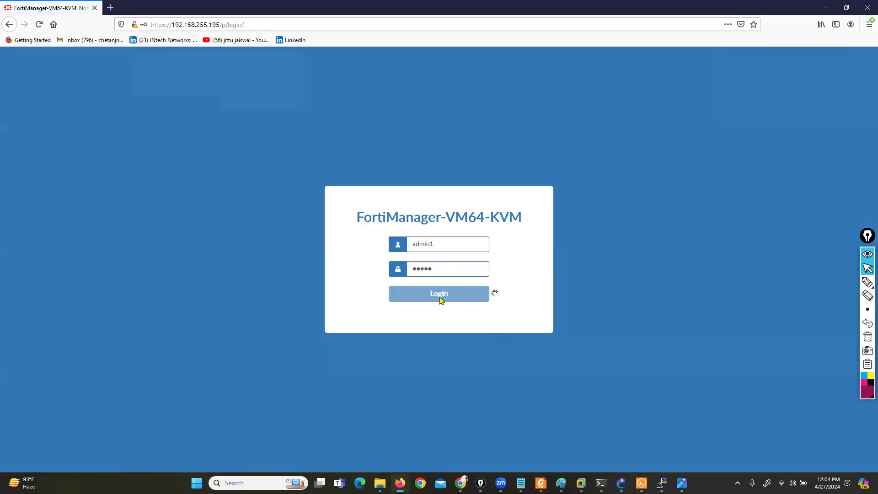
pyautogui.click(252, 108)
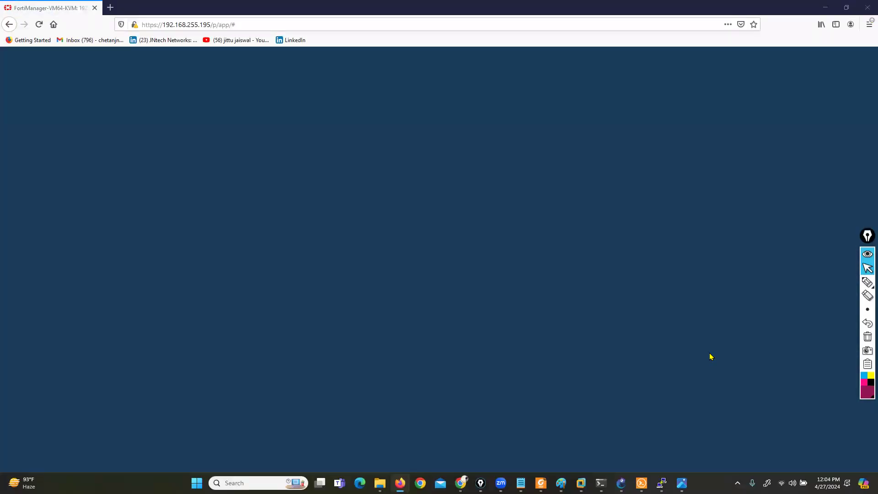
pyautogui.click(300, 255)
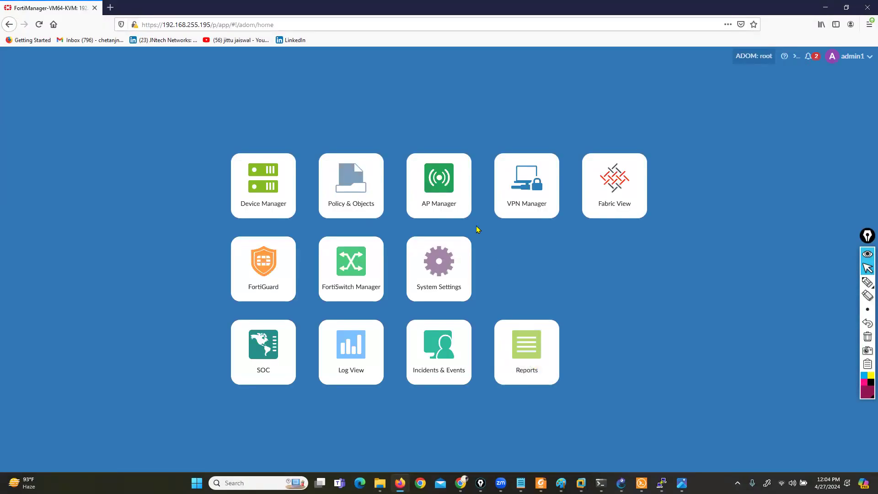
# - Check admin1's access in Device Manager by opening the Add Device form, and cancel it
pyautogui.click(250, 199)
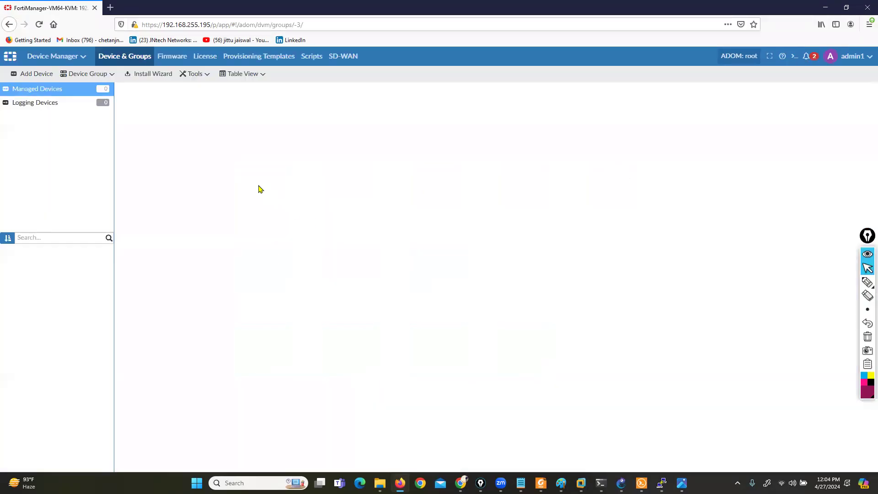
pyautogui.click(28, 74)
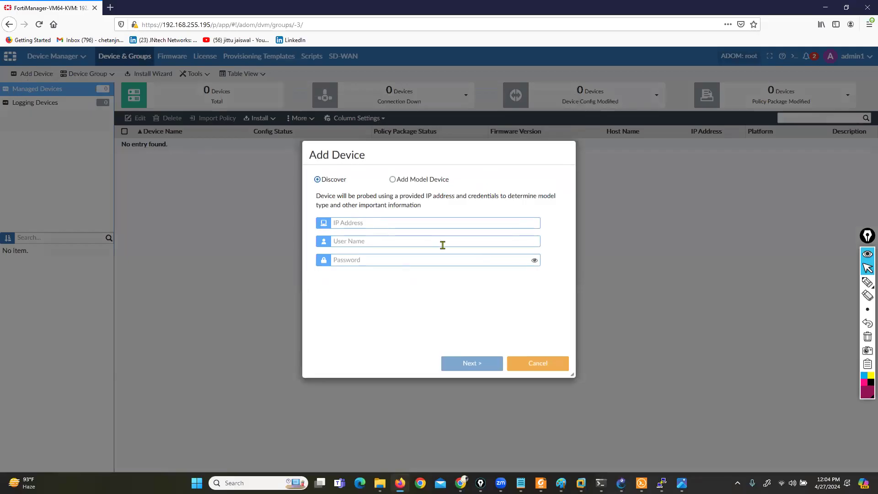
pyautogui.click(535, 368)
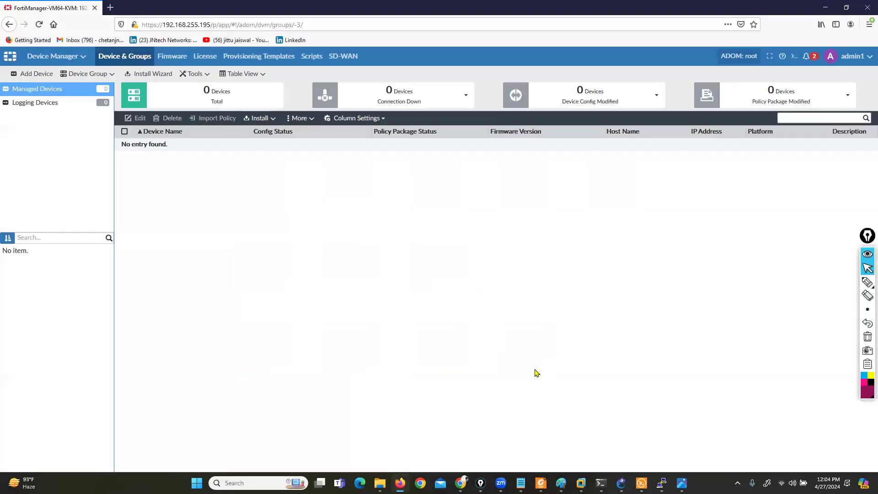
# - Check admin1's rights in System Settings by opening a new administrator form under Administrators, and cancel it
pyautogui.click(70, 57)
pyautogui.click(196, 180)
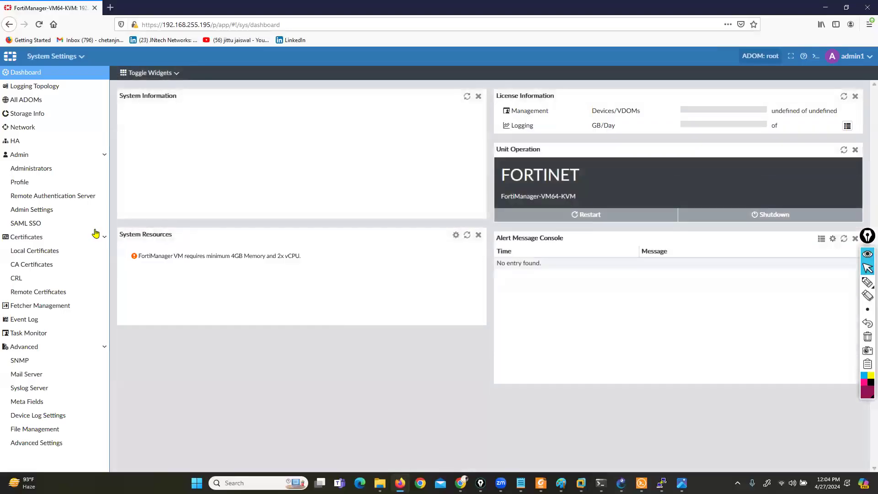
pyautogui.click(29, 169)
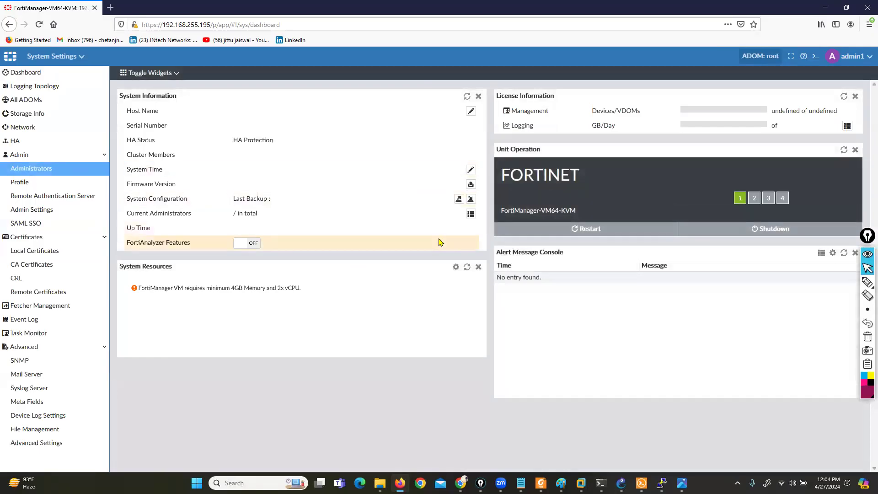
pyautogui.click(32, 172)
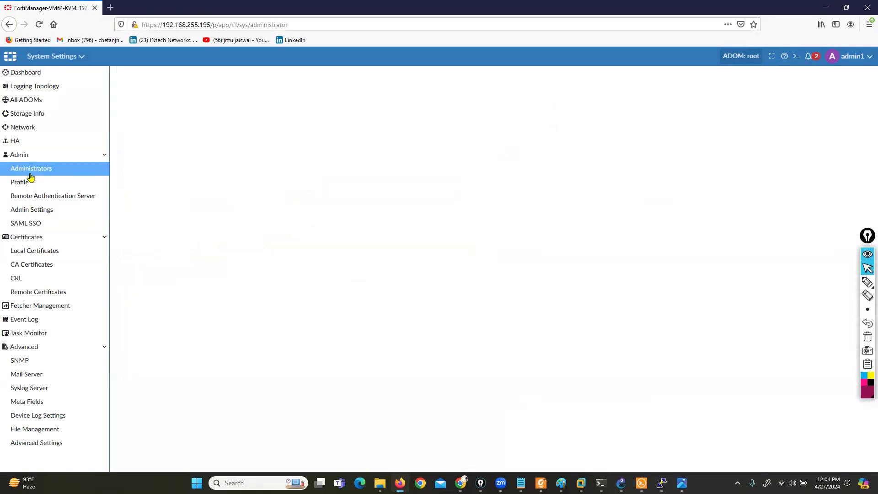
pyautogui.click(145, 73)
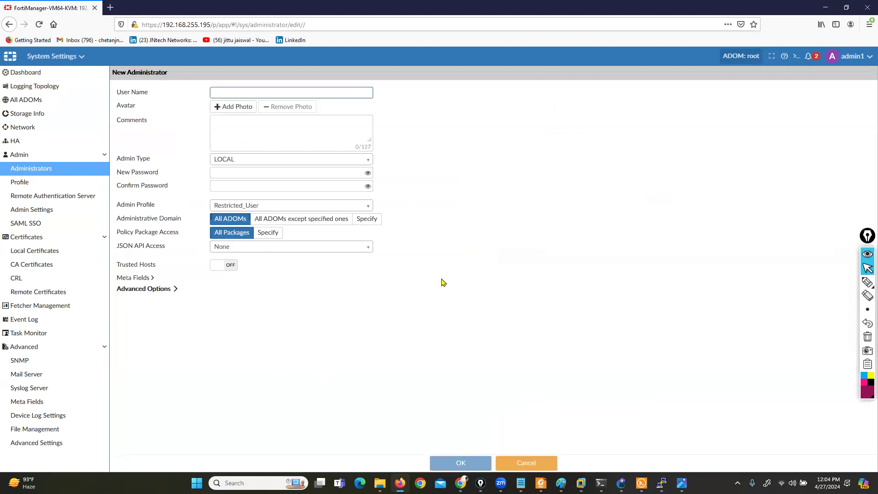
pyautogui.click(526, 463)
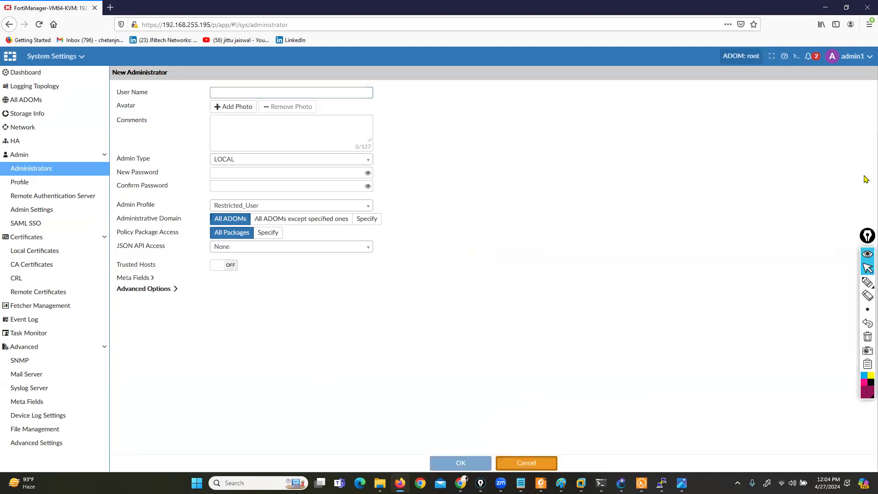
# - Log out of the admin1 session
pyautogui.click(867, 61)
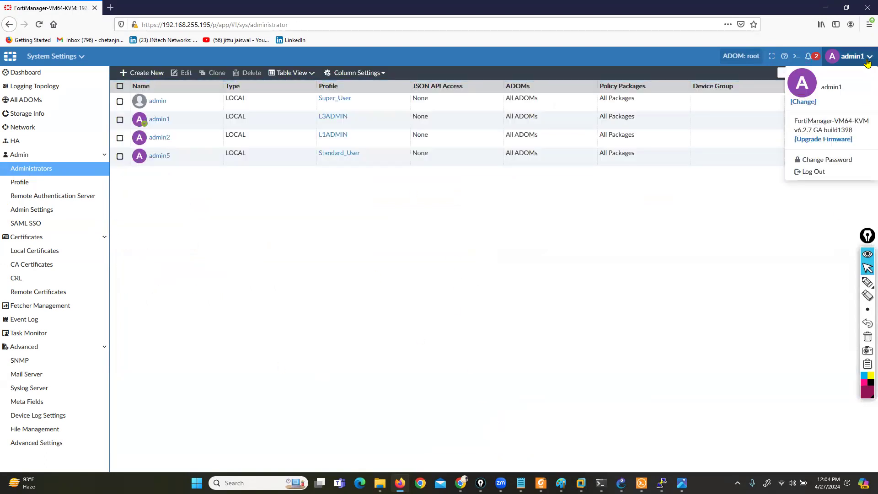
pyautogui.click(806, 174)
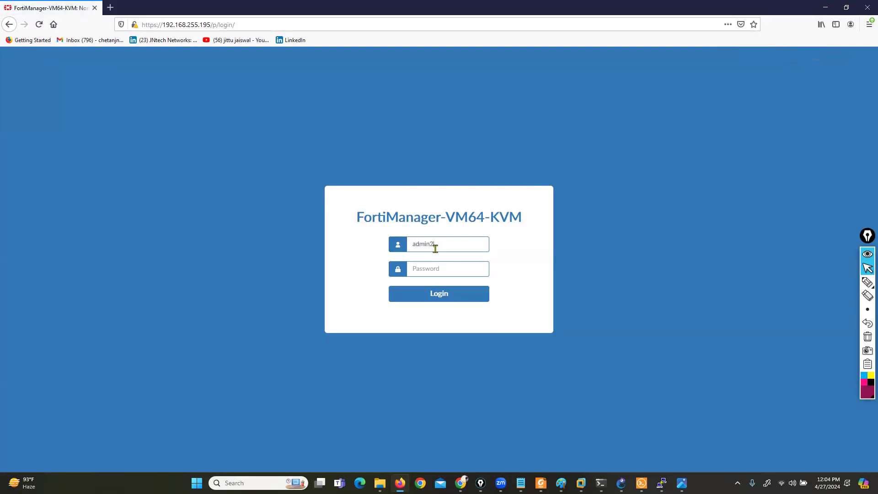
# - Log in as admin2 with the account password, without saving the login in the browser, and enter the root ADOM
pyautogui.write('admin')
pyautogui.press('Return')
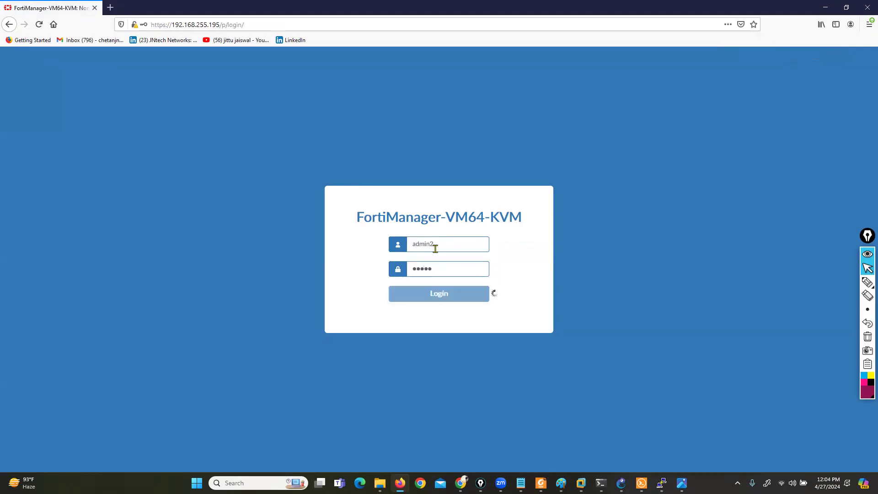
pyautogui.click(250, 110)
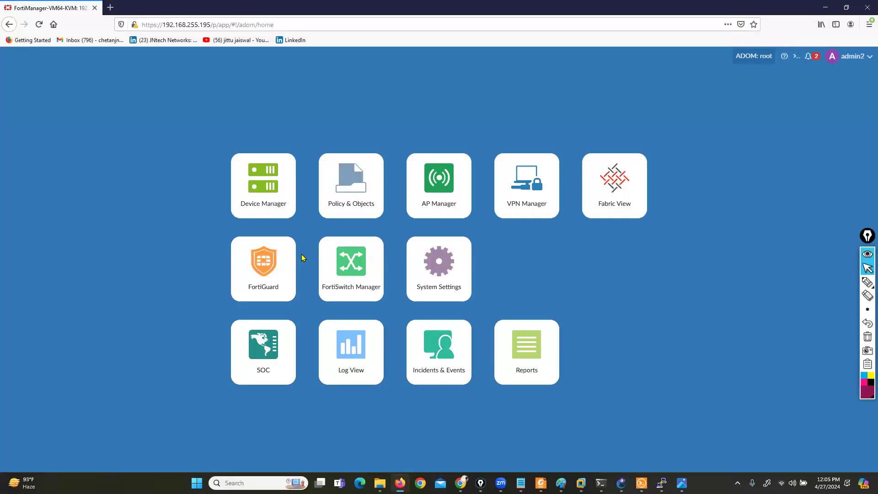
# - Check admin2's access in Device Manager and circle the Add Device option with the annotation pen
pyautogui.click(259, 202)
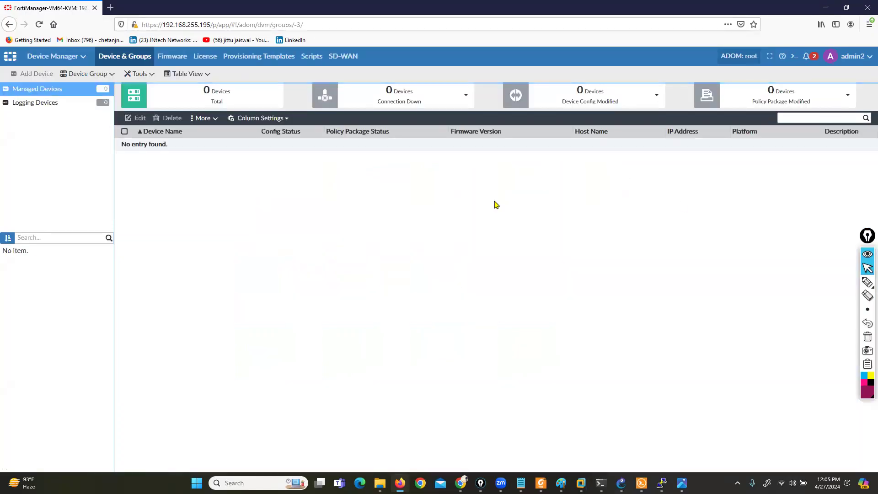
pyautogui.click(840, 282)
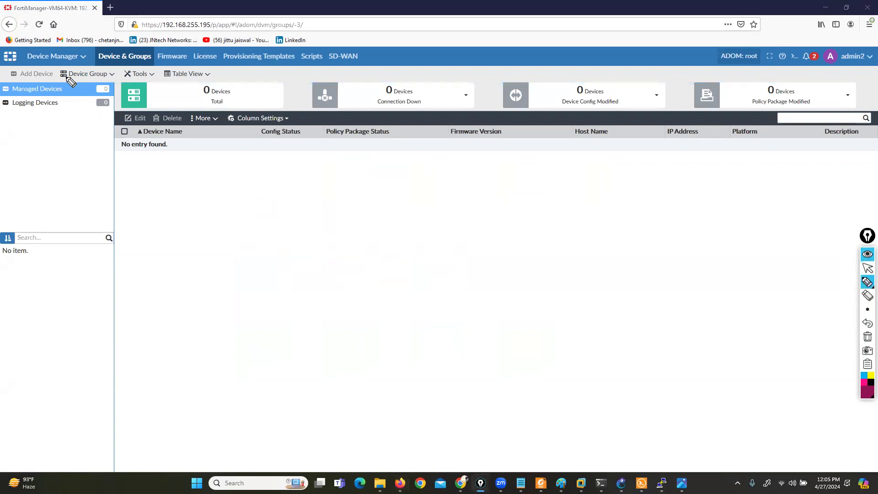
pyautogui.moveTo(6, 76)
pyautogui.mouseDown()
pyautogui.moveTo(73, 61)
pyautogui.moveTo(6, 84)
pyautogui.moveTo(5, 97)
pyautogui.mouseUp()
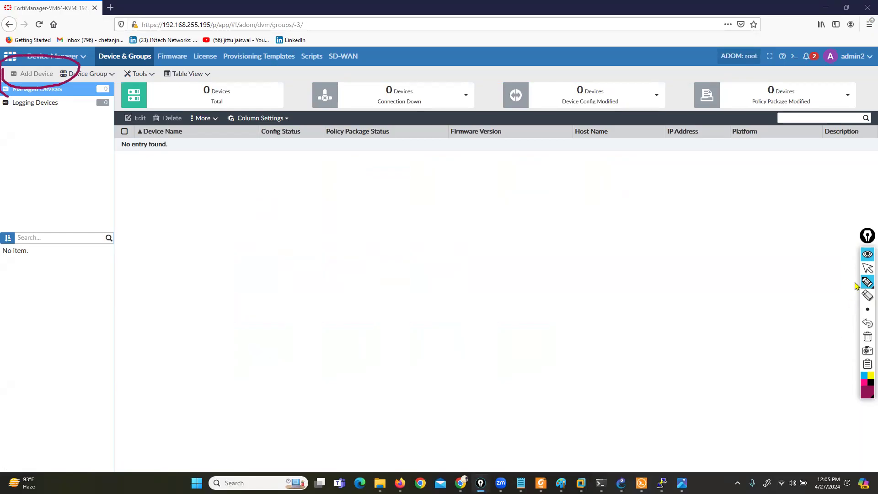
pyautogui.click(867, 268)
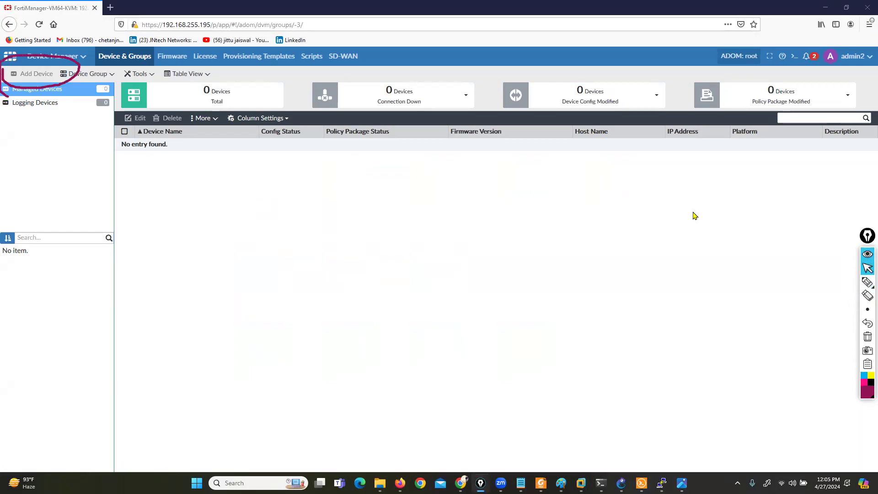
# - Check admin2's rights on the Administrators list in System Settings, and log out of the session
pyautogui.click(66, 57)
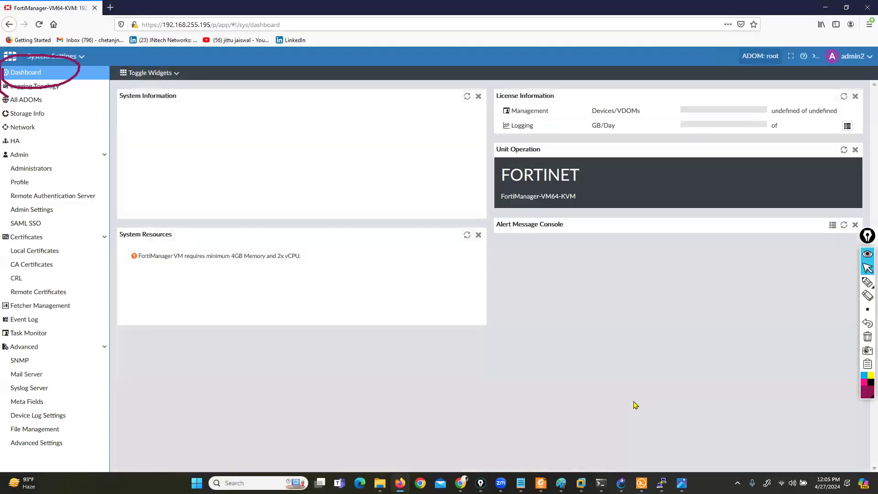
pyautogui.click(40, 169)
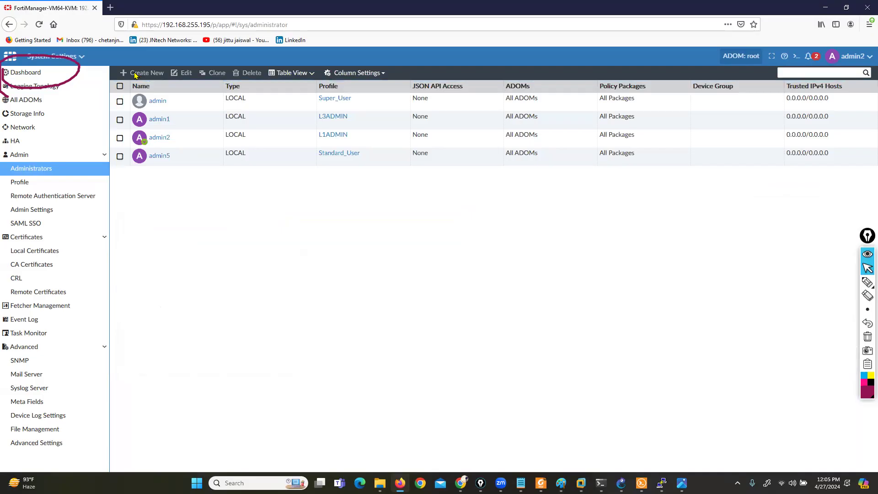
pyautogui.click(863, 55)
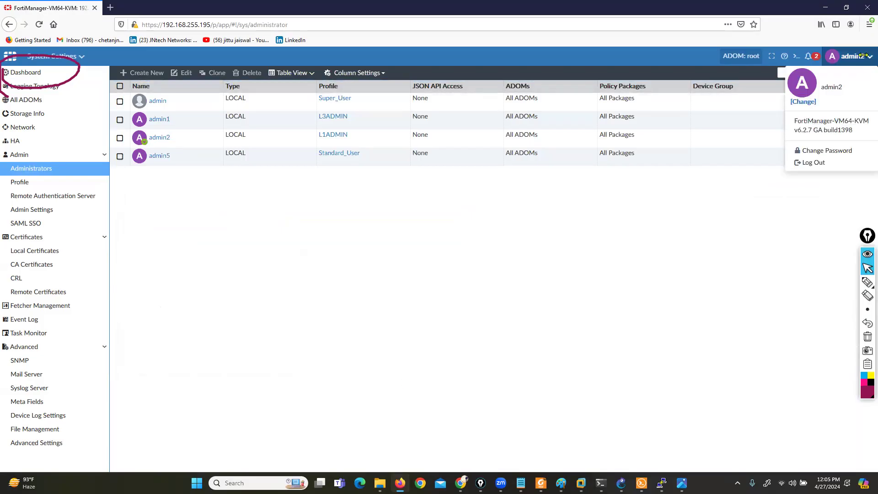
pyautogui.click(816, 163)
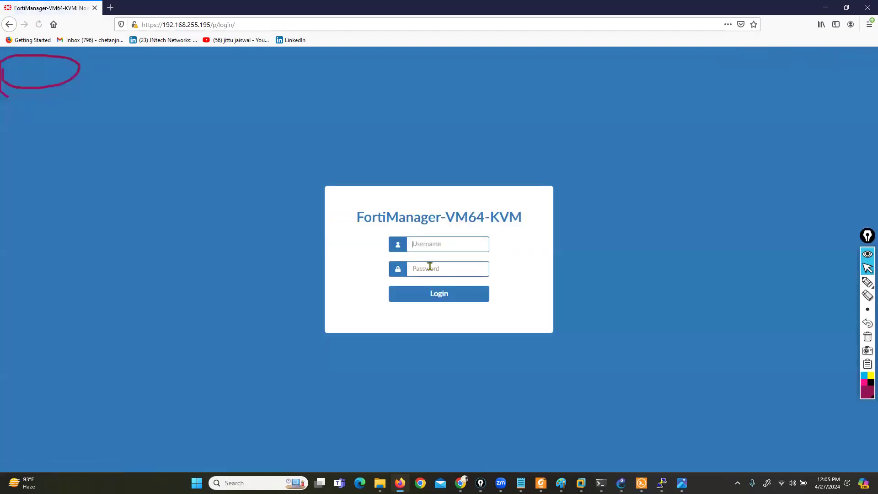
# - Log in as admin5 with the account password and decline saving the login in the browser
pyautogui.write('admin')
pyautogui.hotkey('shift', 'Tab')
pyautogui.press('Tab')
pyautogui.write('•••••')
pyautogui.press('Return')
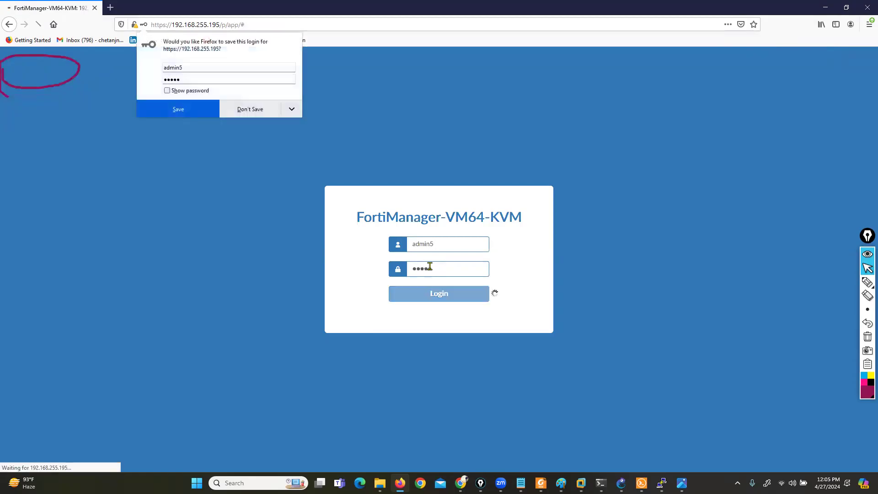
pyautogui.click(242, 110)
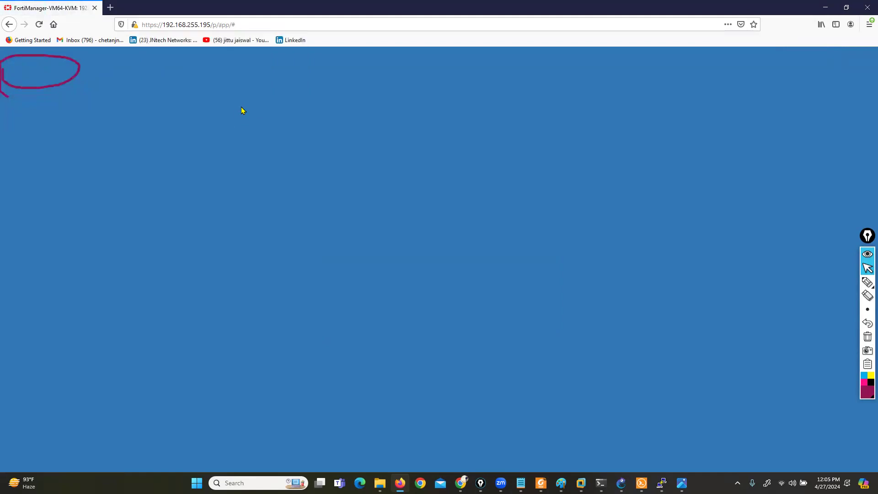
# - Switch to the Configuring Administrator Profiles slide (11.png), mark Standard_User and its "No system permissions" entry, and clear all pen marks
pyautogui.click(661, 478)
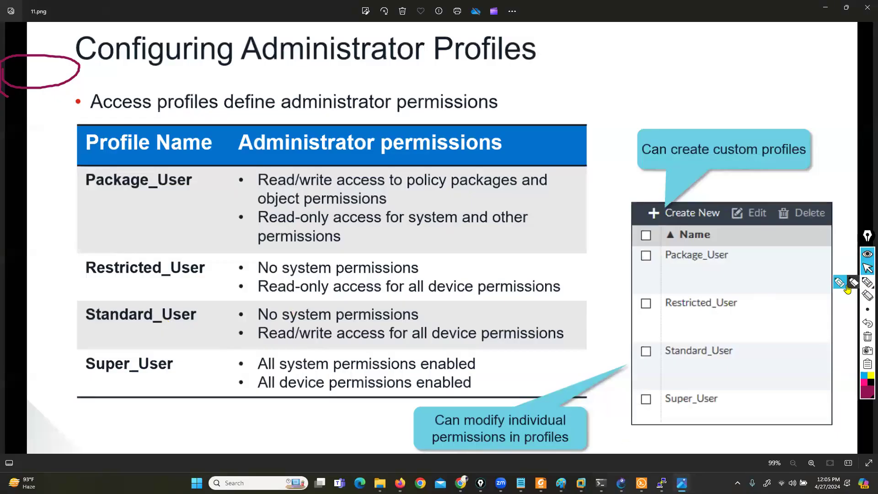
pyautogui.click(867, 282)
pyautogui.moveTo(87, 328)
pyautogui.mouseDown()
pyautogui.moveTo(75, 333)
pyautogui.moveTo(203, 336)
pyautogui.moveTo(187, 293)
pyautogui.moveTo(71, 297)
pyautogui.moveTo(73, 345)
pyautogui.moveTo(95, 341)
pyautogui.mouseUp()
pyautogui.moveTo(259, 303)
pyautogui.mouseDown()
pyautogui.moveTo(246, 311)
pyautogui.moveTo(247, 324)
pyautogui.mouseUp()
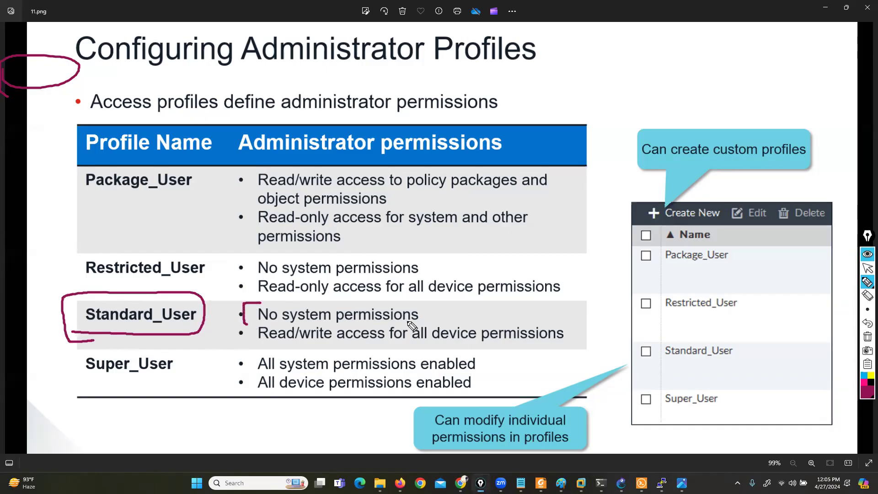
pyautogui.moveTo(417, 304); pyautogui.dragTo(430, 326)
pyautogui.click(868, 337)
pyautogui.click(867, 268)
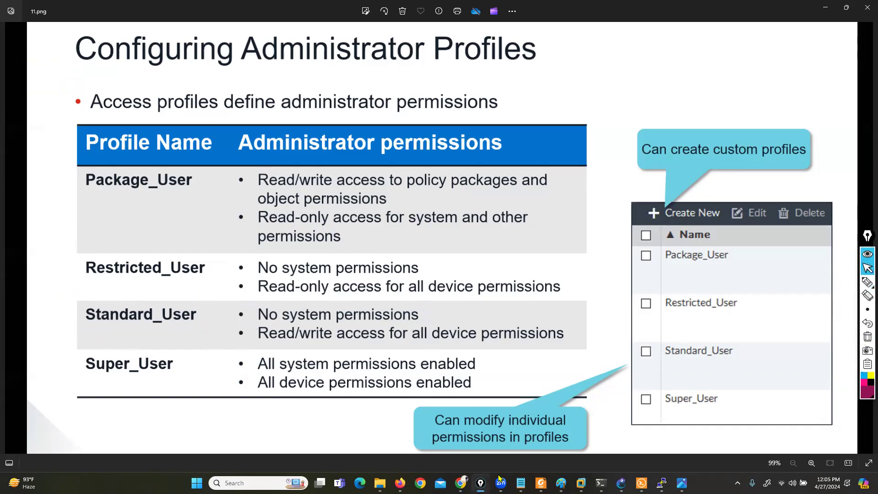
# - Switch back to FortiManager in Firefox and enter the root ADOM as admin5
pyautogui.click(400, 483)
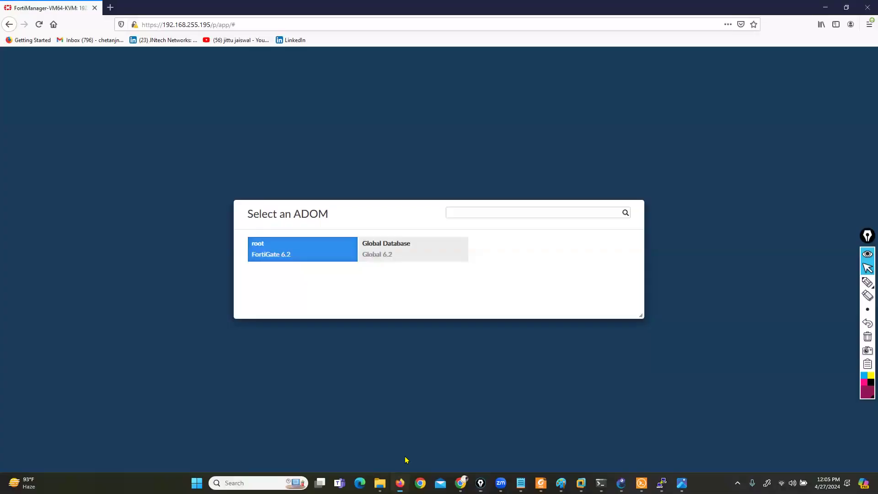
pyautogui.click(303, 245)
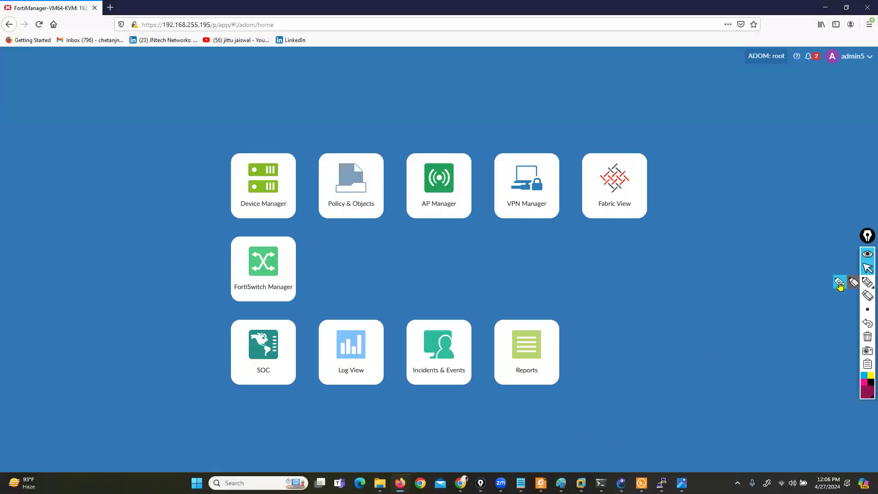
# - Outline the empty area beside FortiSwitch Manager on admin5's home page with the pen, and clear the drawing
pyautogui.click(867, 282)
pyautogui.moveTo(424, 231)
pyautogui.mouseDown()
pyautogui.moveTo(345, 232)
pyautogui.moveTo(306, 308)
pyautogui.moveTo(500, 245)
pyautogui.moveTo(424, 231)
pyautogui.mouseUp()
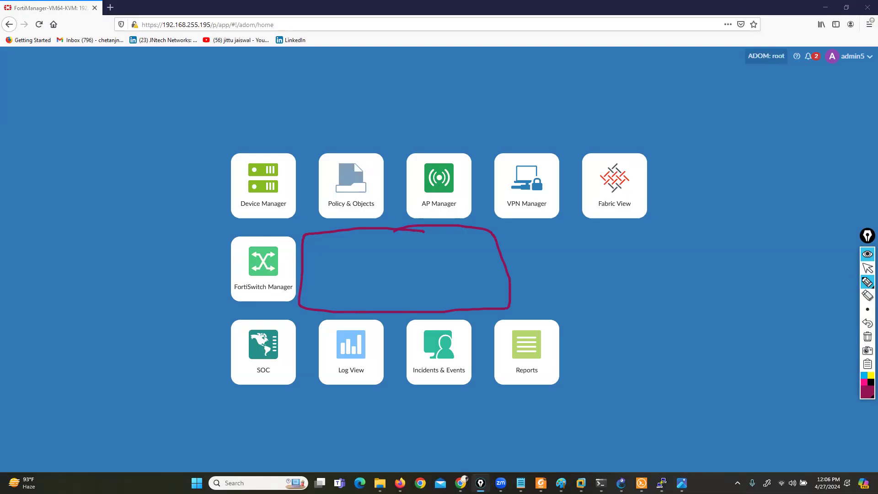
pyautogui.click(867, 337)
pyautogui.click(868, 268)
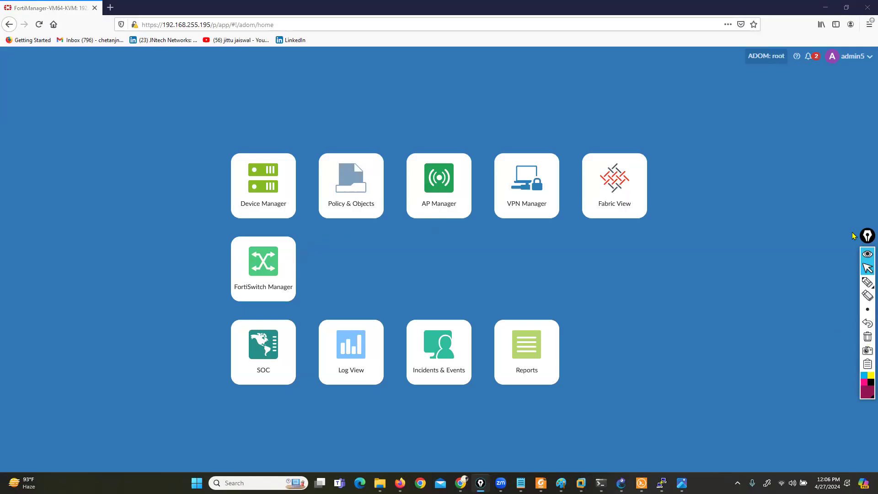
# - Handwrite 11am and 12:30 pm above the home-page modules, bracket and underline the times, and switch to the day 2 folder in File Explorer
pyautogui.click(841, 284)
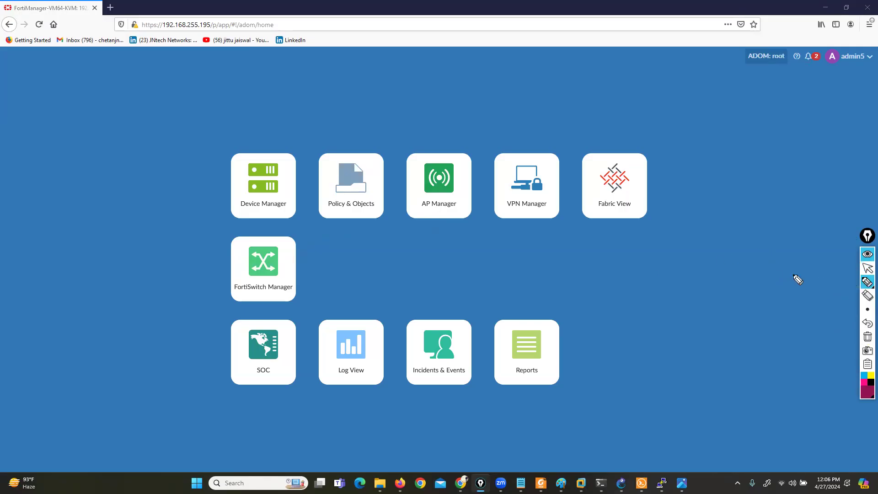
pyautogui.moveTo(331, 81)
pyautogui.mouseDown()
pyautogui.moveTo(332, 98)
pyautogui.moveTo(384, 97)
pyautogui.mouseUp()
pyautogui.moveTo(494, 84)
pyautogui.mouseDown()
pyautogui.moveTo(494, 101)
pyautogui.moveTo(533, 104)
pyautogui.moveTo(554, 96)
pyautogui.moveTo(563, 106)
pyautogui.moveTo(574, 94)
pyautogui.moveTo(592, 101)
pyautogui.moveTo(604, 91)
pyautogui.moveTo(602, 117)
pyautogui.mouseUp()
pyautogui.click(520, 90)
pyautogui.click(521, 99)
pyautogui.moveTo(323, 70); pyautogui.dragTo(313, 114)
pyautogui.moveTo(572, 122); pyautogui.dragTo(344, 111)
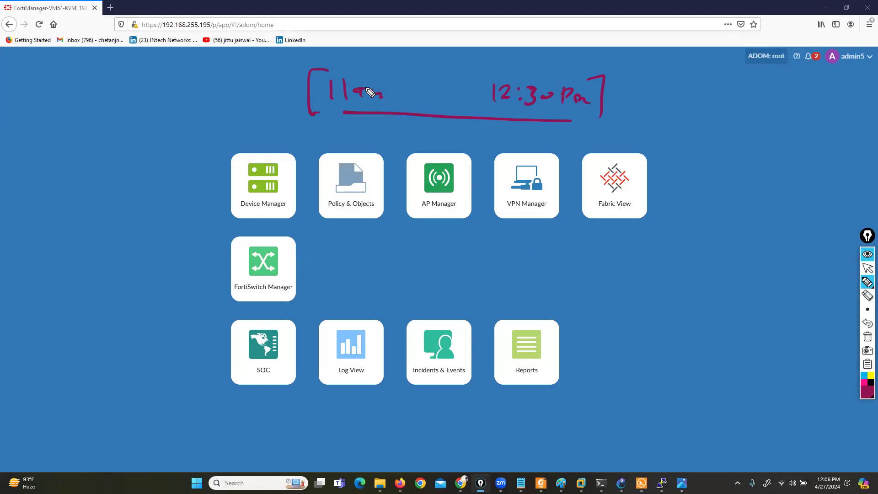
pyautogui.press('super+d')
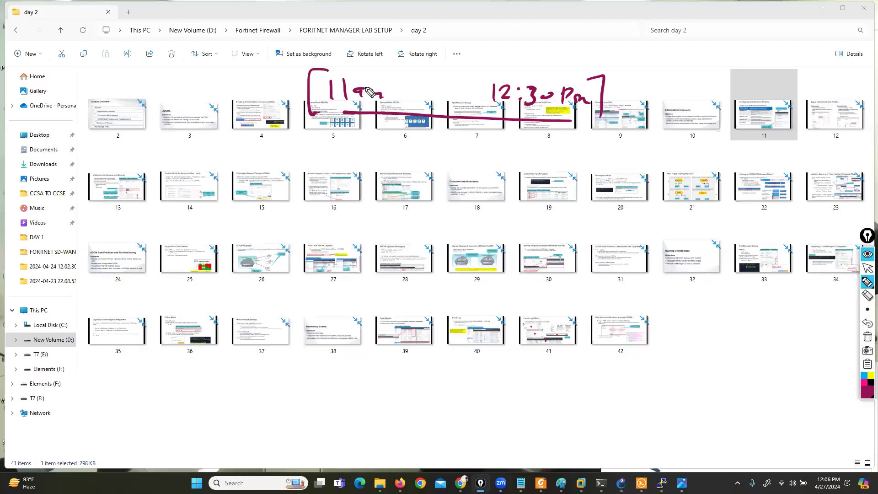